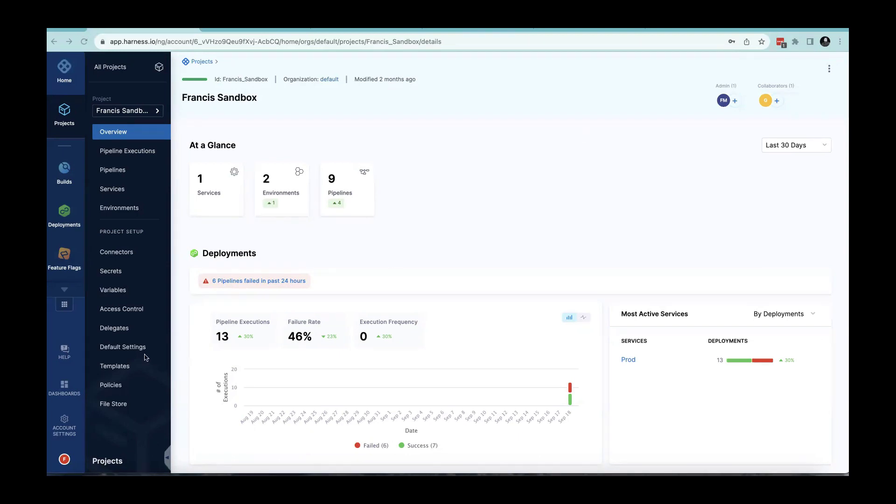
Step: Review the project's delegates and its connectors
{"action": "left_click", "coordinate": [119, 329]}
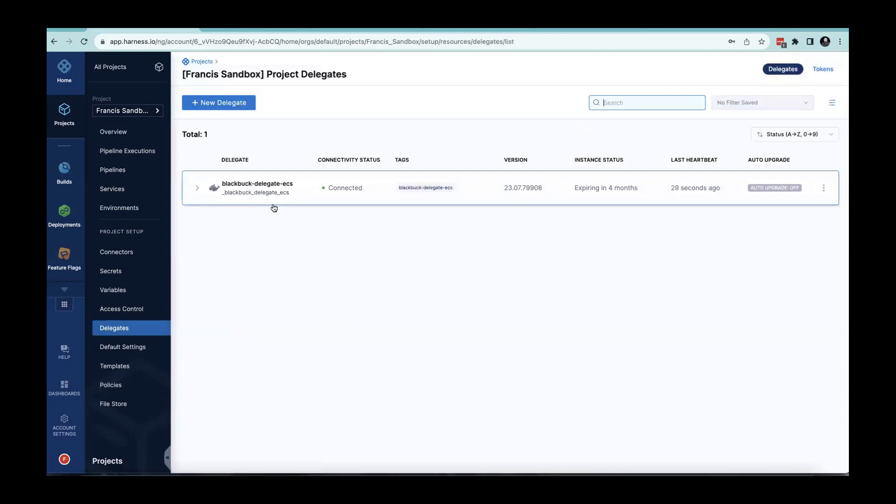
{"action": "left_click", "coordinate": [121, 252]}
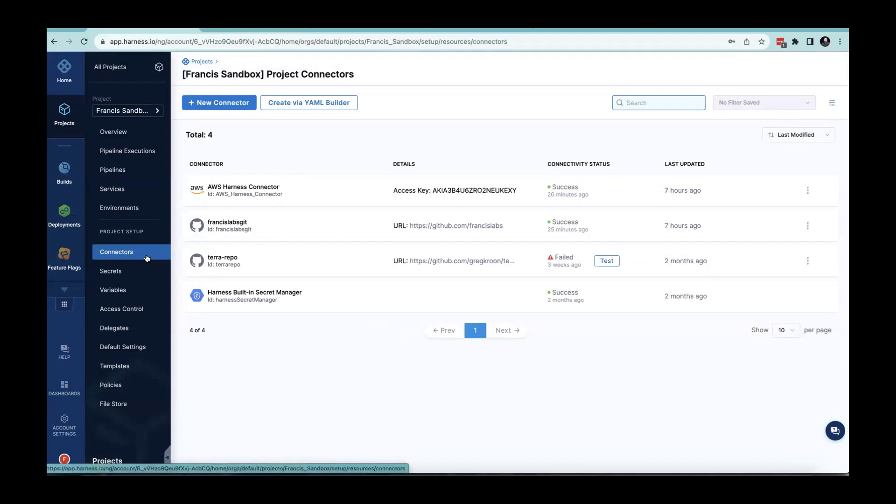
Step: Inspect LaunchTemplate_Blackbuck.json, LaunchTempate_AMIDemo and ASGConfig_AMIDEMO in the project's file store
{"action": "left_click", "coordinate": [125, 405]}
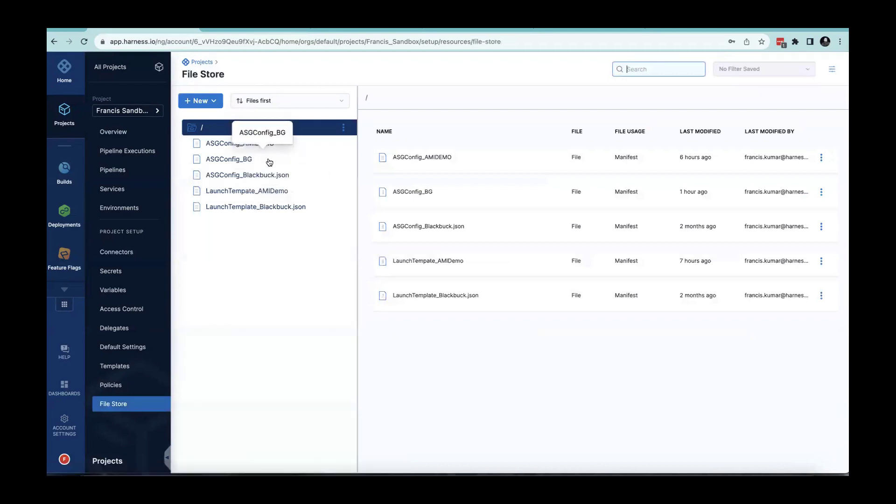
{"action": "left_click", "coordinate": [266, 205]}
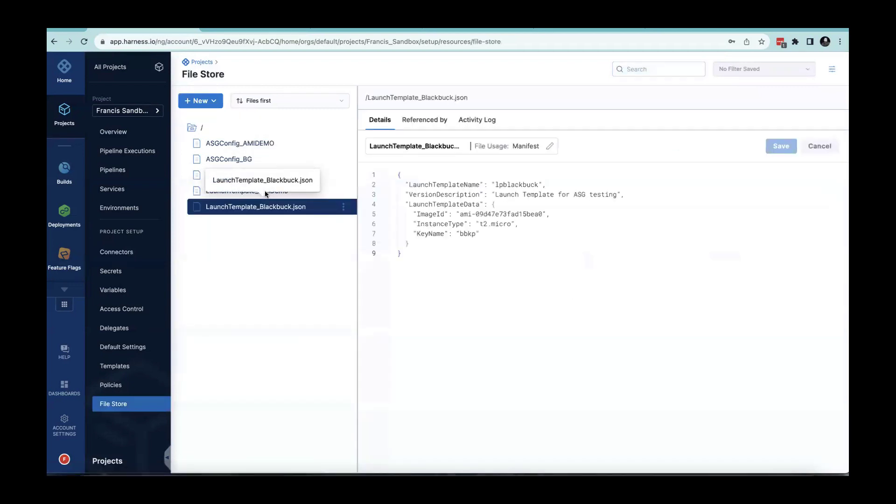
{"action": "left_click", "coordinate": [234, 192]}
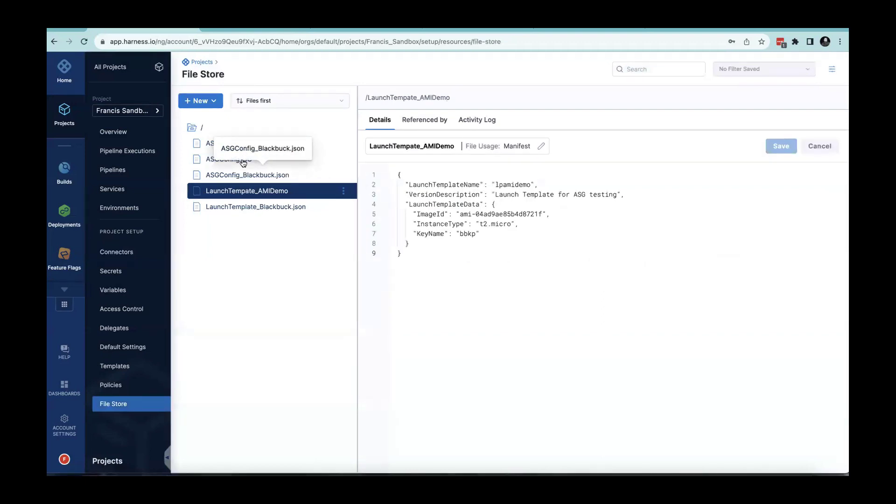
{"action": "left_click", "coordinate": [238, 143]}
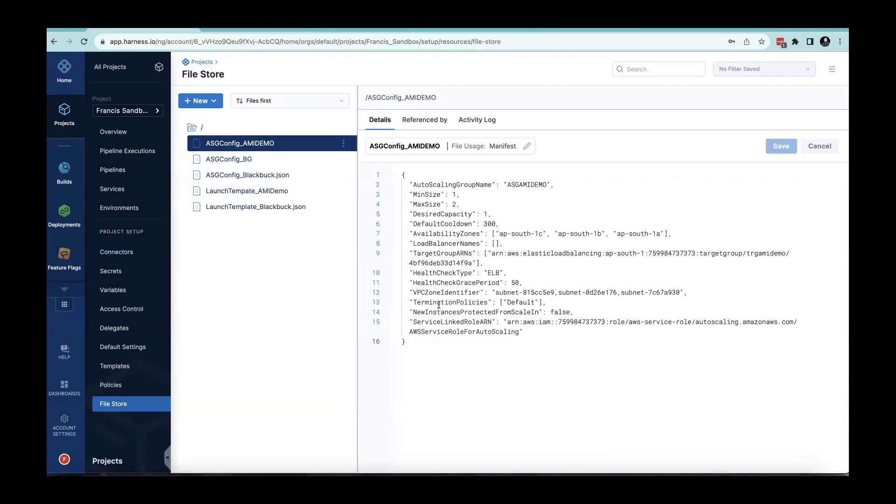
Step: Open the DeployAMI stage of the DemoAMIDep pipeline and examine its overview and deployment type
{"action": "left_click", "coordinate": [119, 176]}
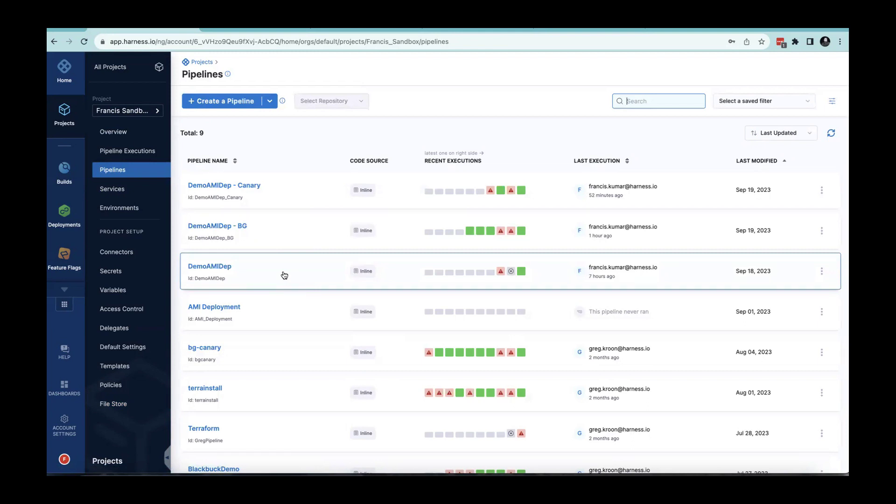
{"action": "left_click", "coordinate": [284, 275]}
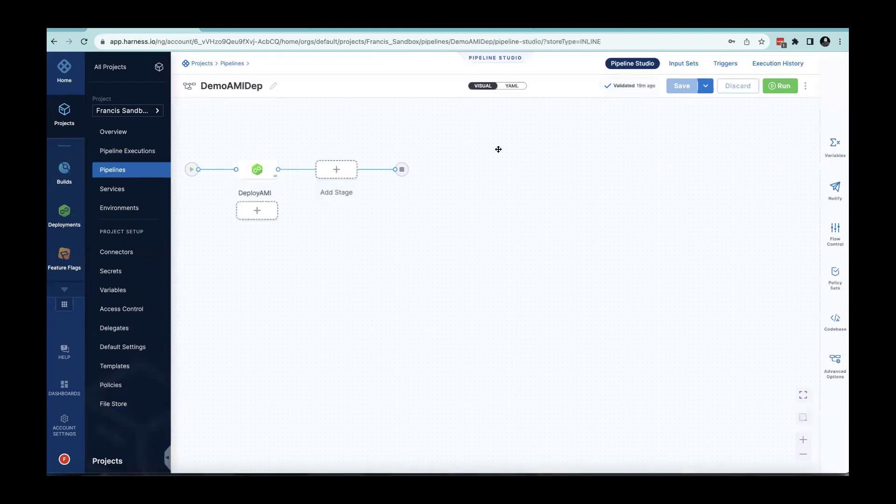
{"action": "left_click", "coordinate": [256, 174]}
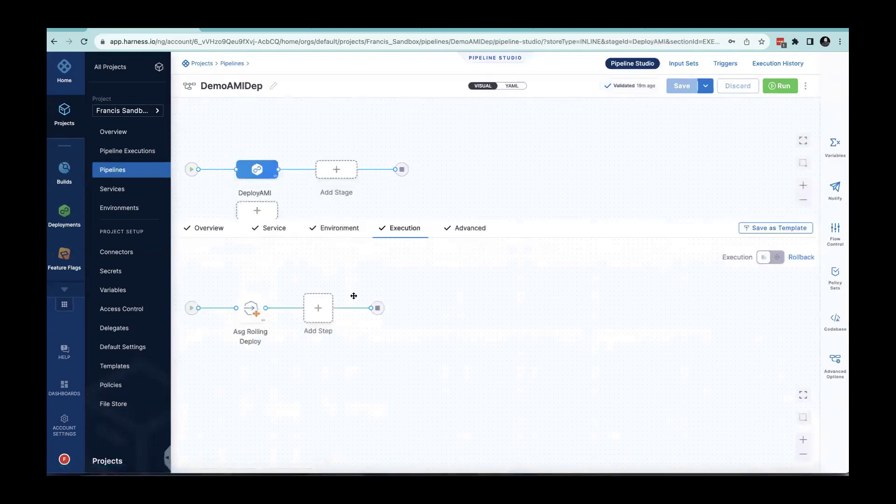
{"action": "left_click", "coordinate": [209, 232]}
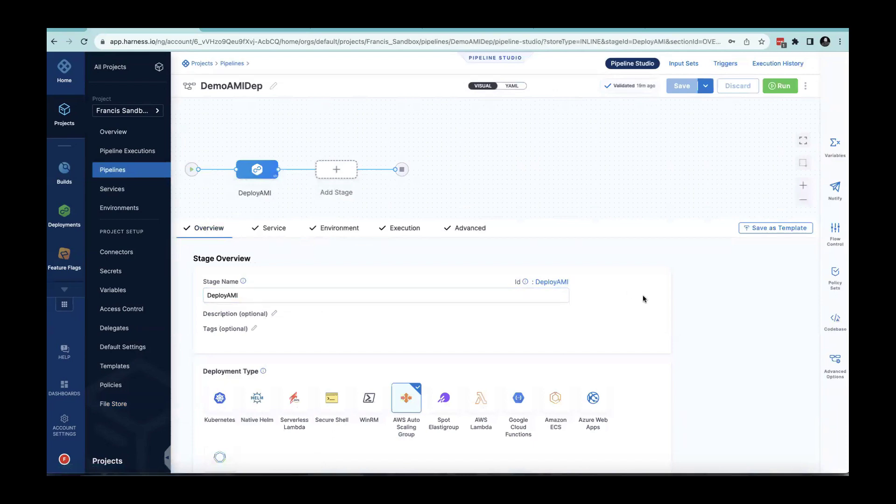
{"action": "scroll", "coordinate": [643, 294], "scroll_direction": "down", "scroll_amount": 2}
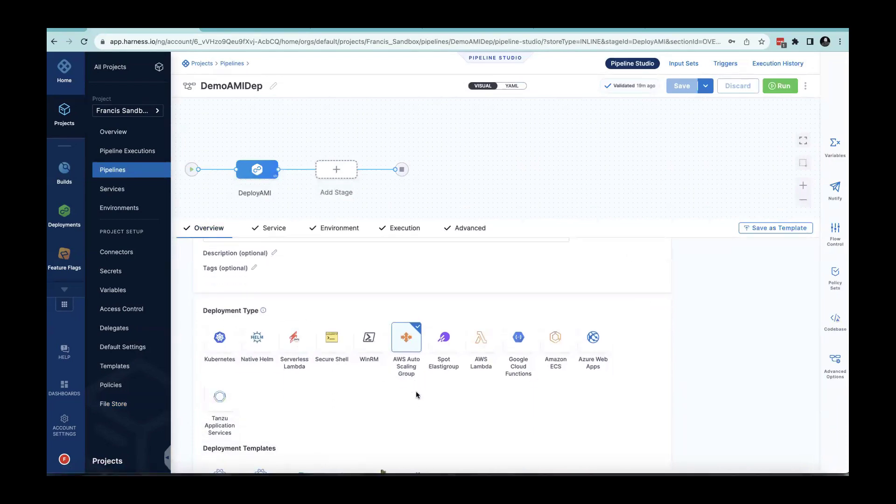
{"action": "scroll", "coordinate": [416, 390], "scroll_direction": "down", "scroll_amount": 4}
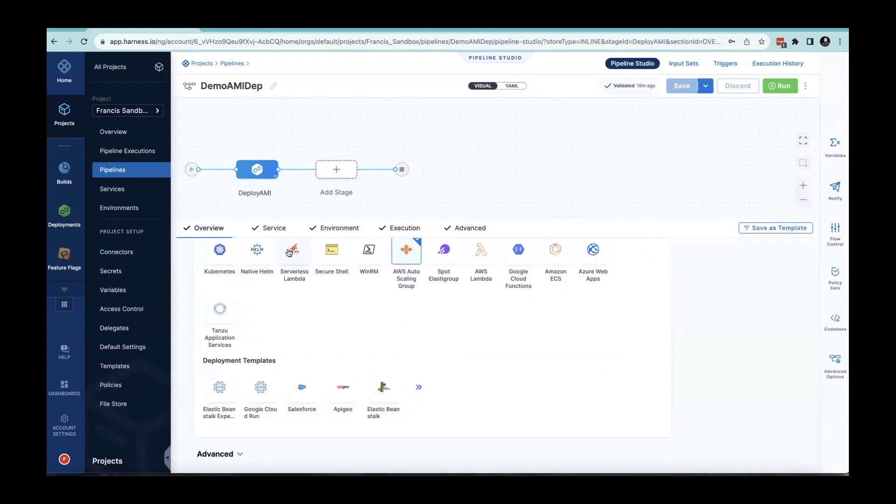
Step: Examine the stage's Prod service, including its inputs, ASG configurations and artifact source, and leave the definition unchanged
{"action": "left_click", "coordinate": [275, 230]}
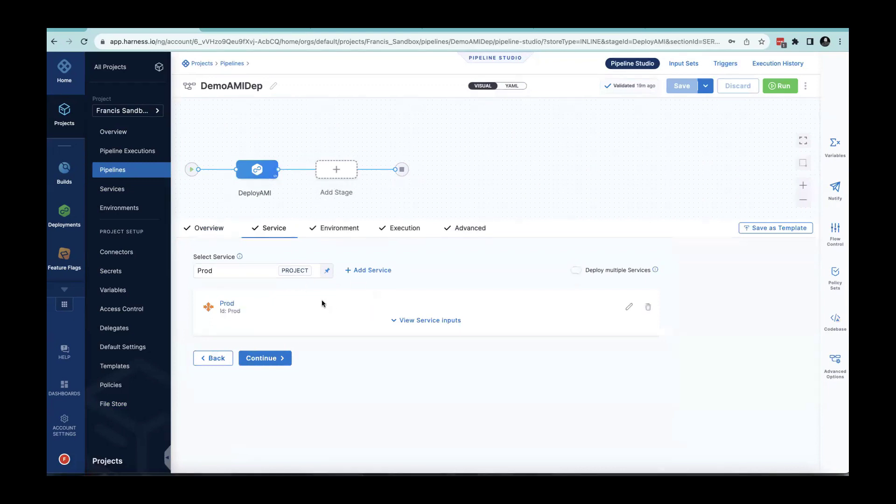
{"action": "left_click", "coordinate": [394, 322]}
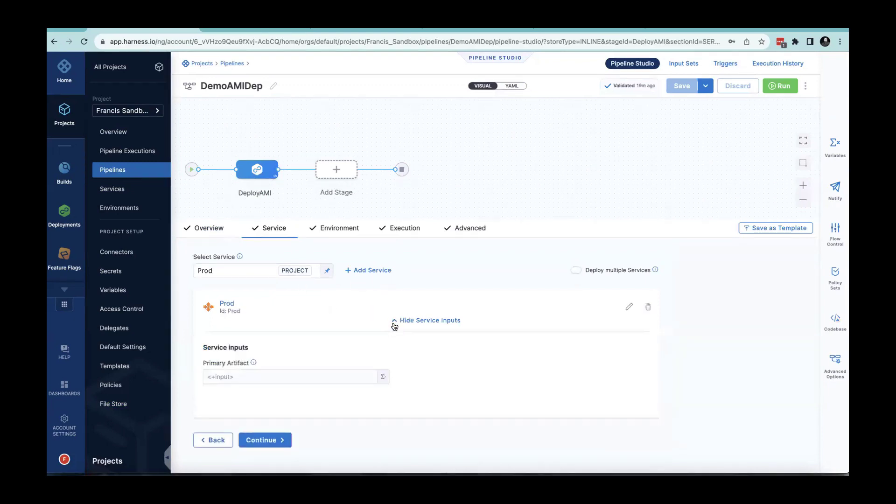
{"action": "left_click", "coordinate": [629, 307]}
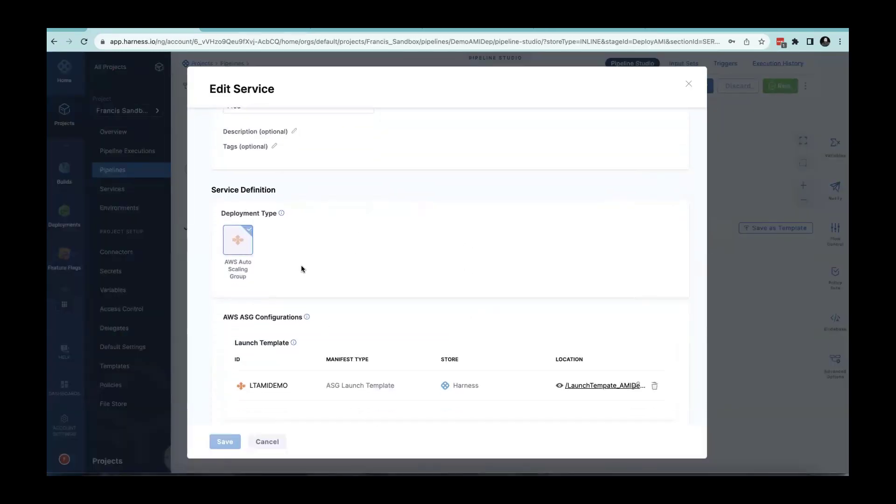
{"action": "scroll", "coordinate": [392, 260], "scroll_direction": "down", "scroll_amount": 3}
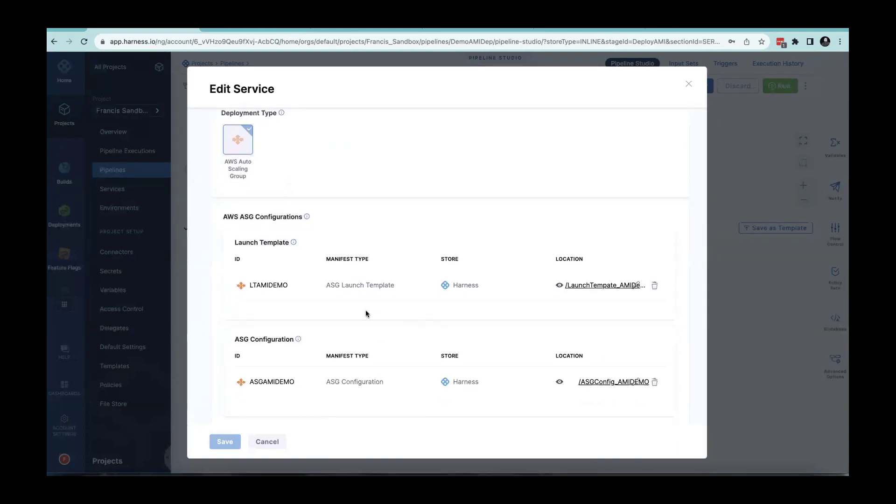
{"action": "scroll", "coordinate": [548, 320], "scroll_direction": "down", "scroll_amount": 1}
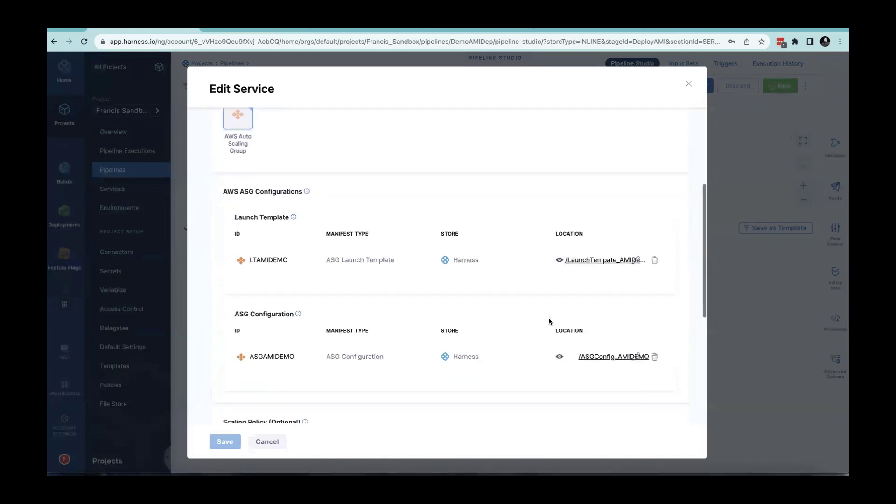
{"action": "scroll", "coordinate": [395, 377], "scroll_direction": "down", "scroll_amount": 2}
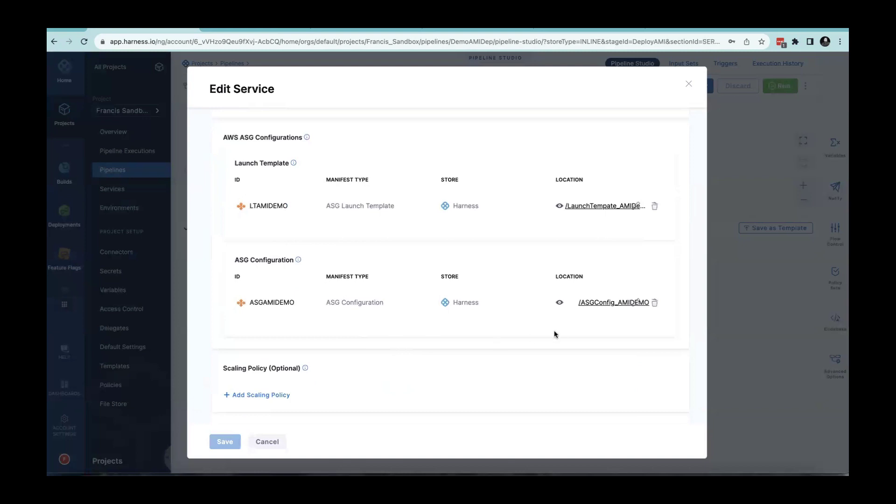
{"action": "scroll", "coordinate": [606, 341], "scroll_direction": "down", "scroll_amount": 4}
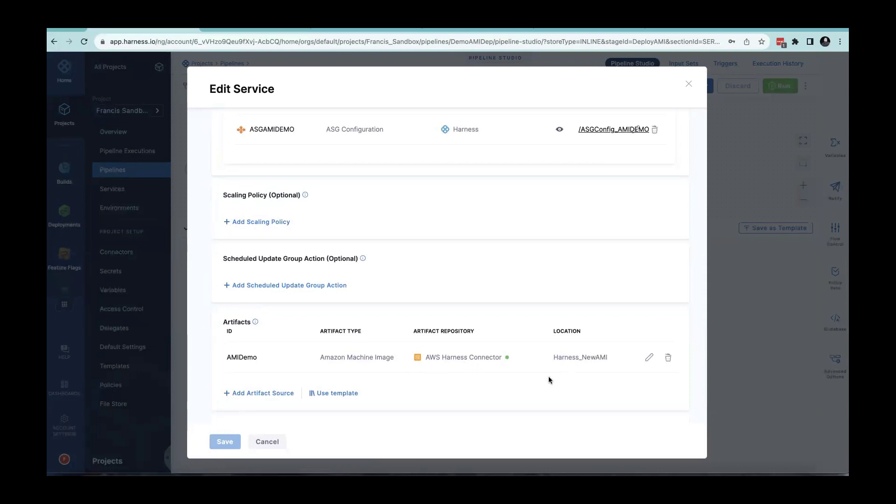
{"action": "scroll", "coordinate": [547, 381], "scroll_direction": "down", "scroll_amount": 3}
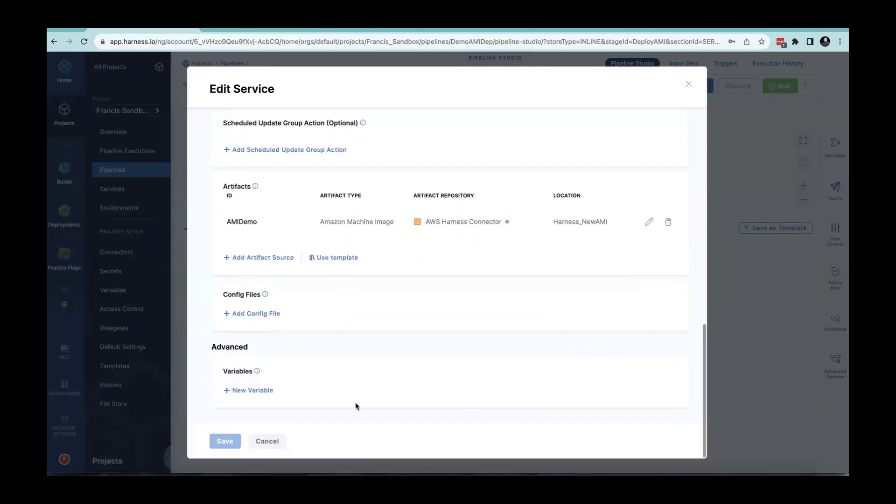
{"action": "left_click", "coordinate": [688, 84]}
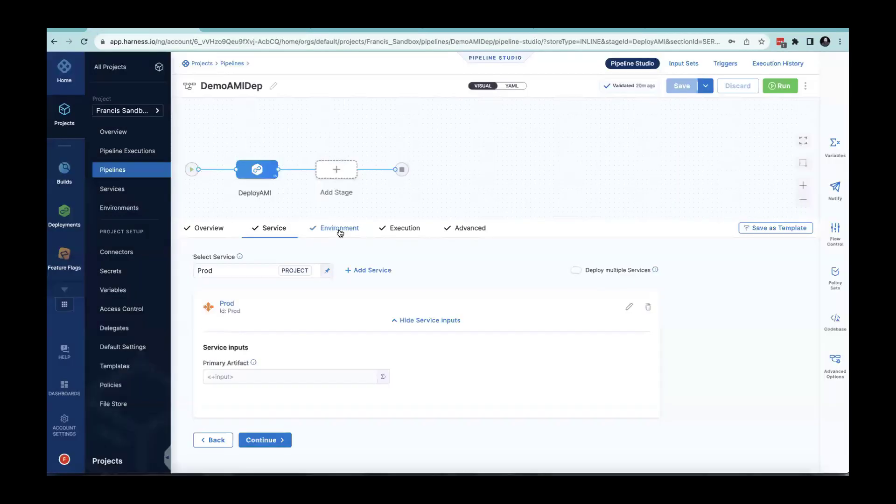
Step: Examine the type and overrides of the stage's AMI DEMO environment, closing its settings without saving
{"action": "left_click", "coordinate": [340, 231]}
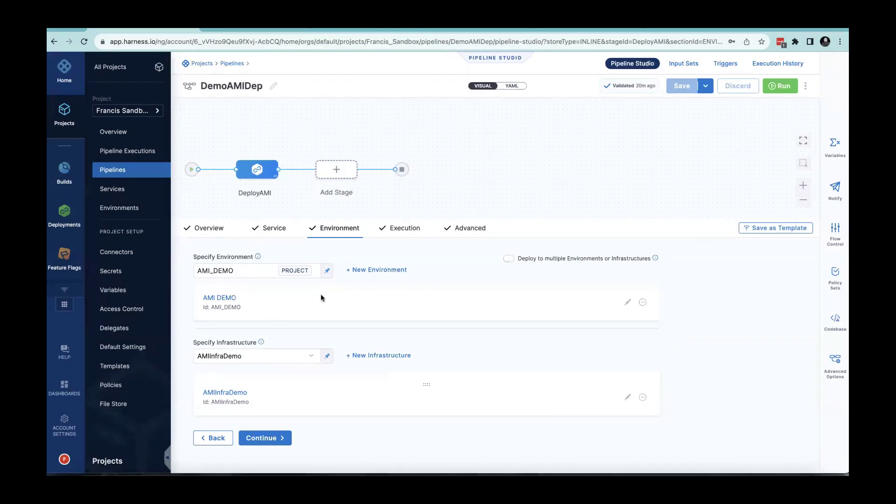
{"action": "left_click", "coordinate": [628, 302]}
{"action": "scroll", "coordinate": [429, 348], "scroll_direction": "down", "scroll_amount": 3}
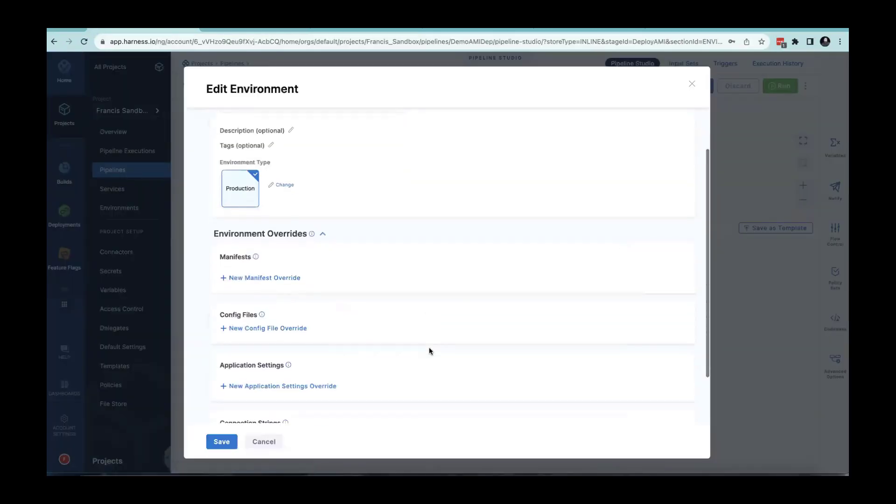
{"action": "scroll", "coordinate": [429, 348], "scroll_direction": "up", "scroll_amount": 2}
{"action": "scroll", "coordinate": [429, 348], "scroll_direction": "down", "scroll_amount": 3}
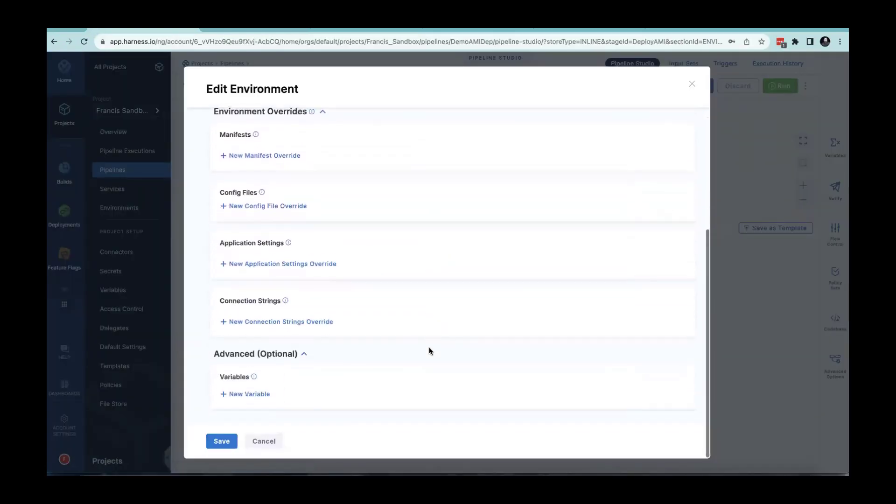
{"action": "scroll", "coordinate": [405, 312], "scroll_direction": "up", "scroll_amount": 3}
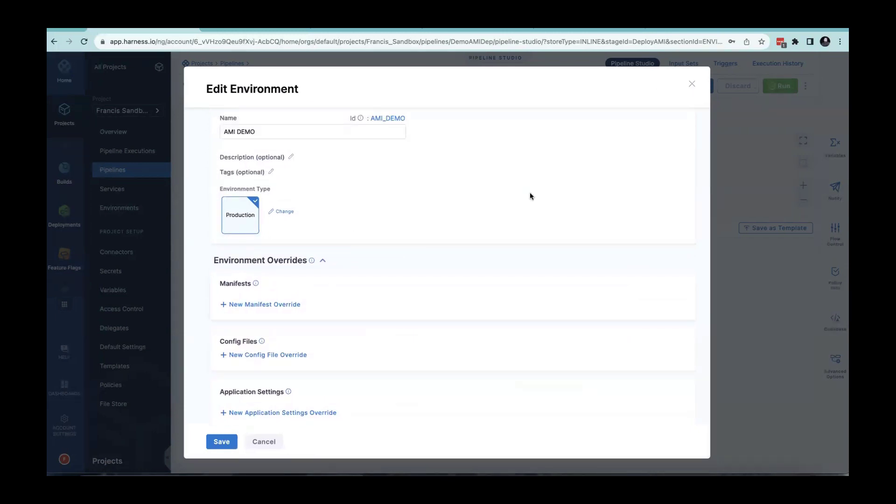
{"action": "left_click", "coordinate": [691, 83]}
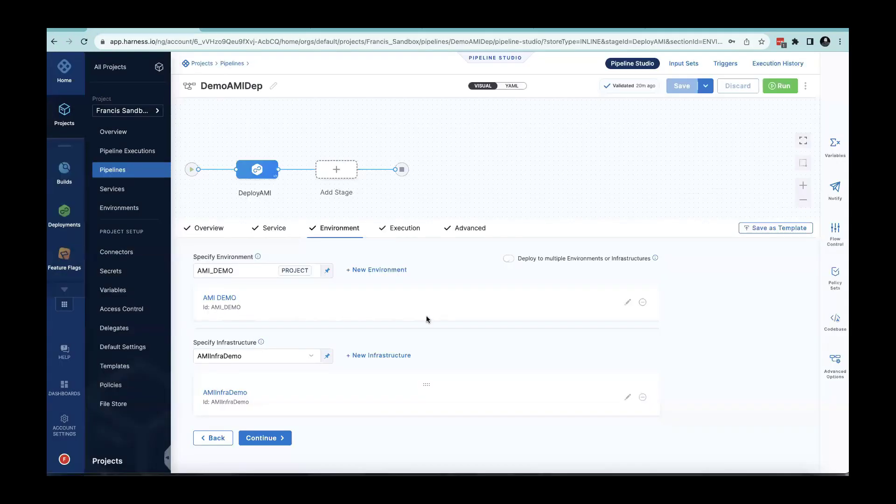
Step: Inspect the AMIInfraDemo infrastructure's deployment type, AWS connector and region, and cancel without changes
{"action": "scroll", "coordinate": [401, 355], "scroll_direction": "down", "scroll_amount": 1}
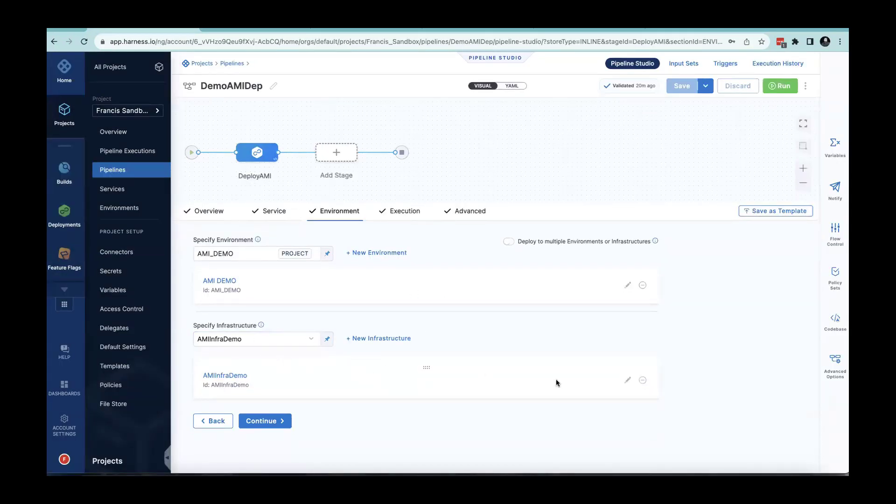
{"action": "left_click", "coordinate": [629, 380]}
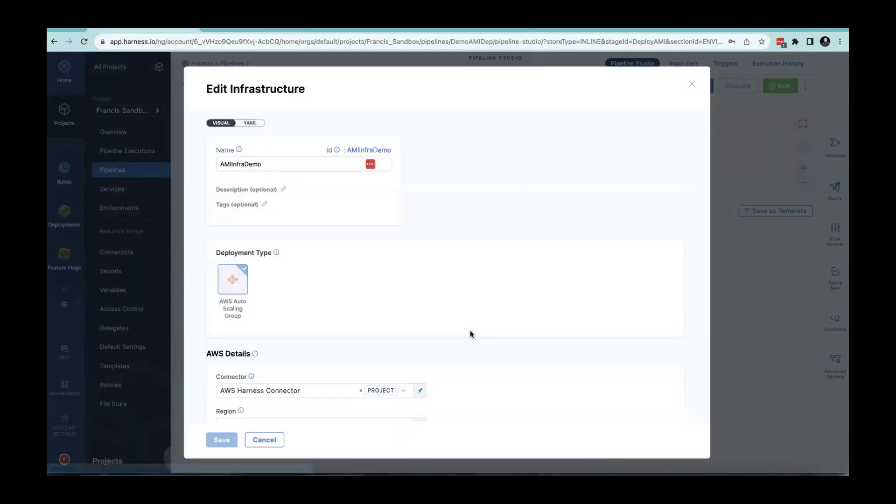
{"action": "scroll", "coordinate": [470, 334], "scroll_direction": "down", "scroll_amount": 3}
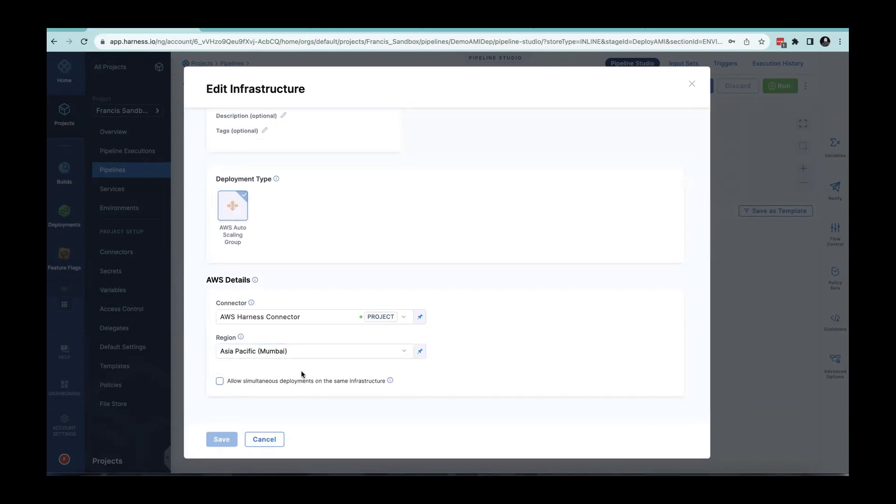
{"action": "left_click", "coordinate": [273, 445]}
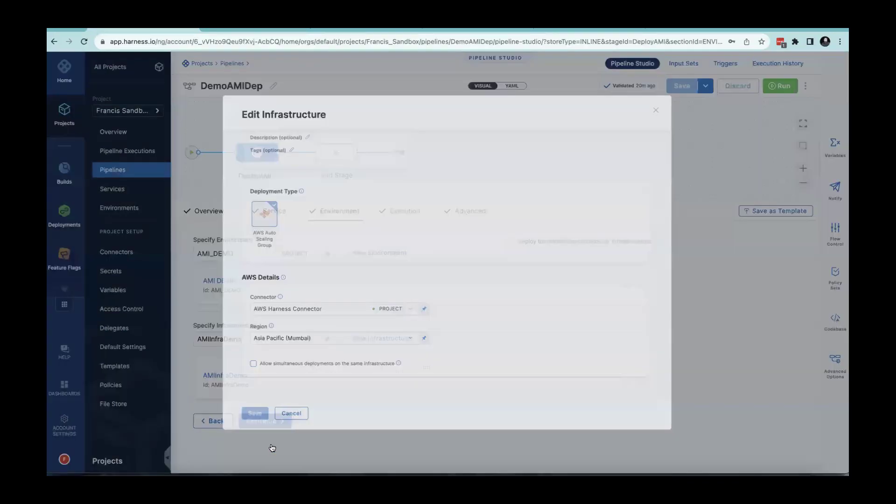
Step: Review the Asg Rolling Deploy step's parameters and the AWS Auto Scaling Group steps offered in the step library
{"action": "left_click", "coordinate": [398, 214]}
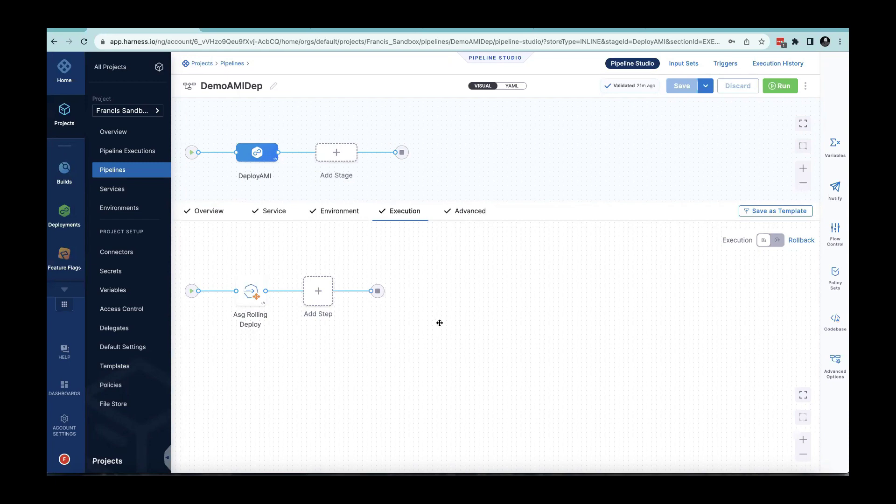
{"action": "left_click", "coordinate": [254, 293]}
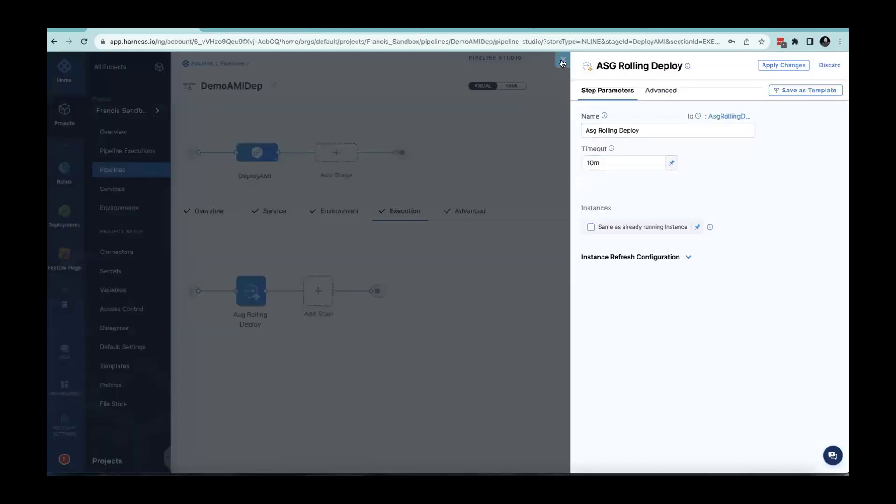
{"action": "left_click", "coordinate": [492, 145]}
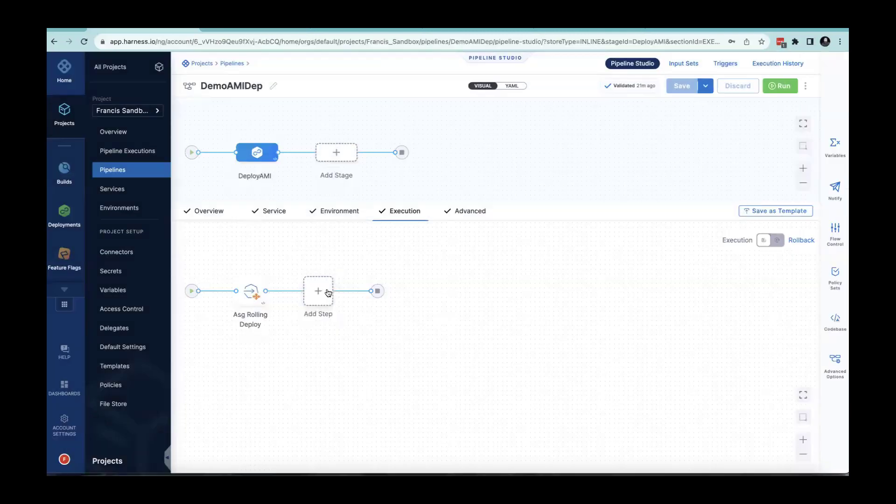
{"action": "left_click", "coordinate": [320, 292]}
{"action": "left_click", "coordinate": [351, 272]}
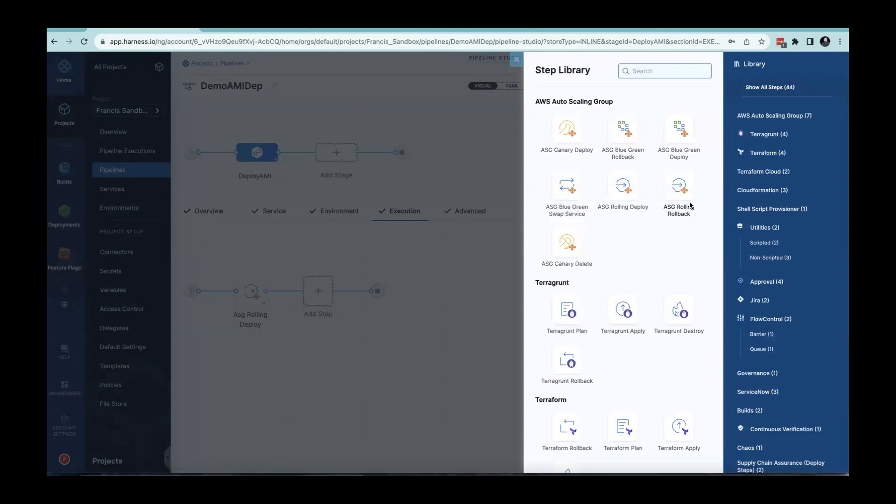
{"action": "left_click", "coordinate": [516, 65]}
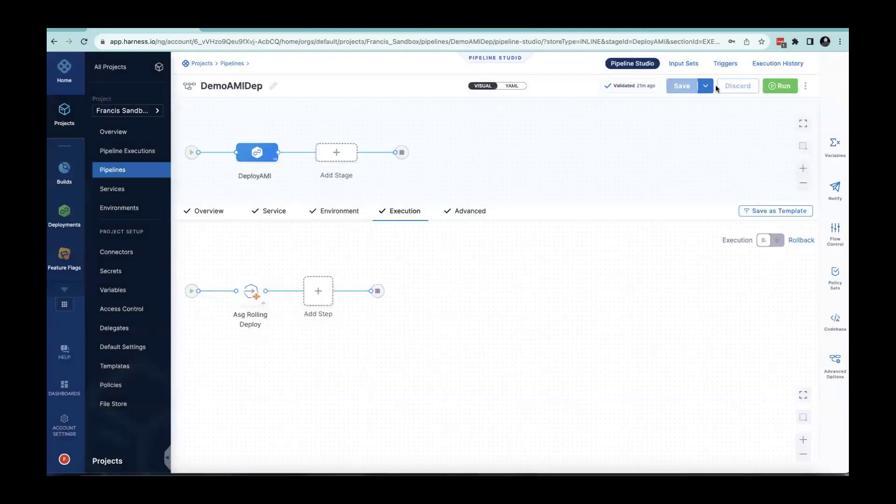
Step: Open the DemoAMIDep execution history in a separate browser tab, expand execution 3 and open its details
{"action": "right_click", "coordinate": [765, 65]}
{"action": "left_click", "coordinate": [747, 72]}
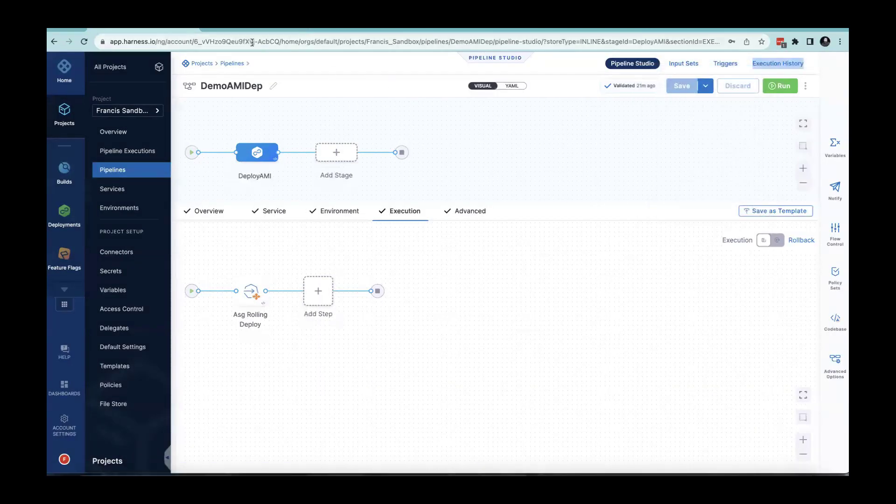
{"action": "left_click", "coordinate": [232, 29]}
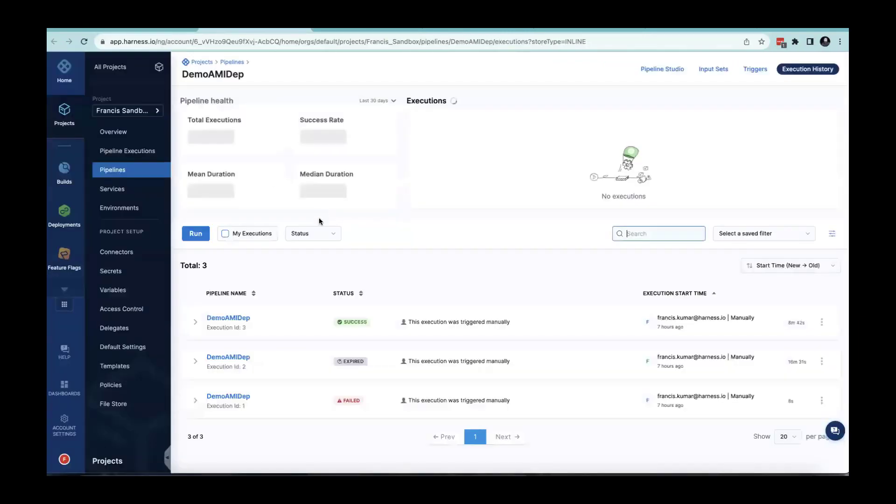
{"action": "scroll", "coordinate": [286, 315], "scroll_direction": "down", "scroll_amount": 2}
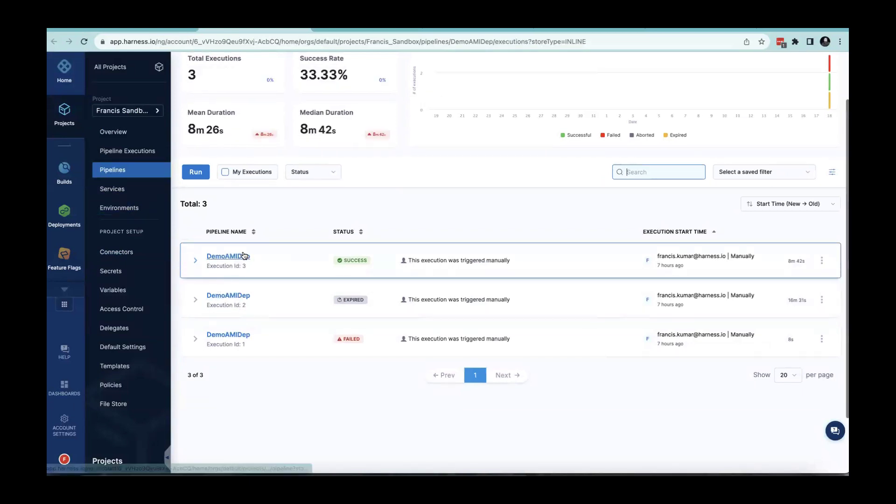
{"action": "scroll", "coordinate": [203, 260], "scroll_direction": "down", "scroll_amount": 2}
{"action": "left_click", "coordinate": [195, 250]}
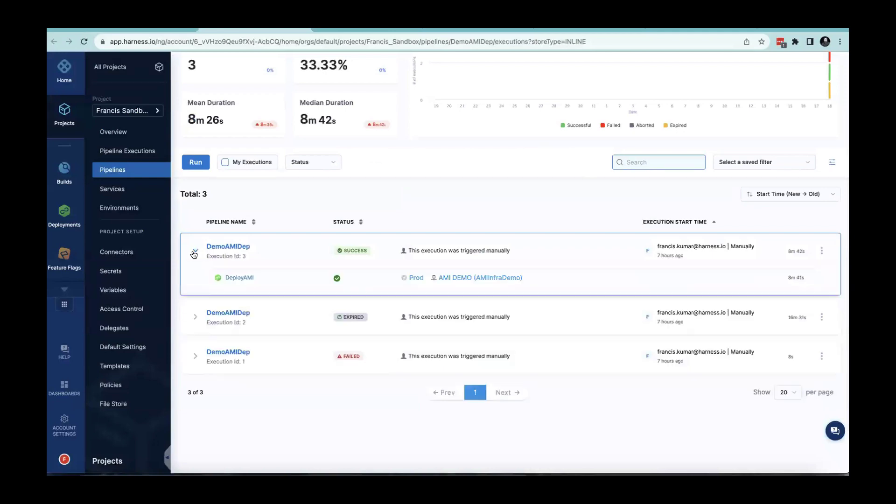
{"action": "left_click", "coordinate": [519, 254]}
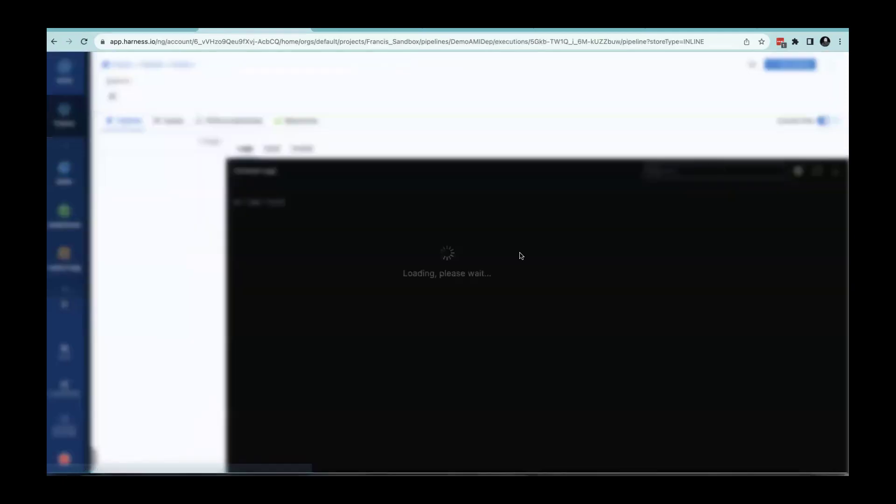
Step: View the DemoAMIDep execution as a stage graph with the Asg Rolling Deploy details, and return to the console view
{"action": "left_click", "coordinate": [823, 121]}
{"action": "scroll", "coordinate": [485, 380], "scroll_direction": "down", "scroll_amount": 2}
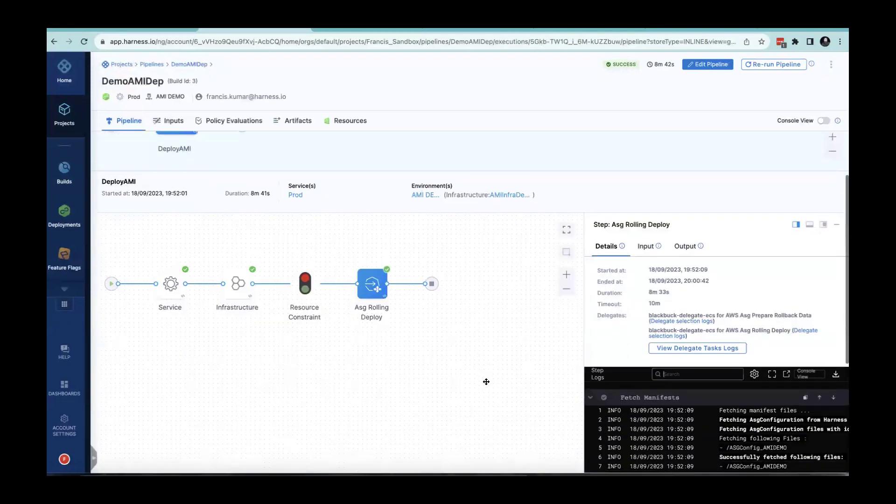
{"action": "scroll", "coordinate": [535, 358], "scroll_direction": "up", "scroll_amount": 2}
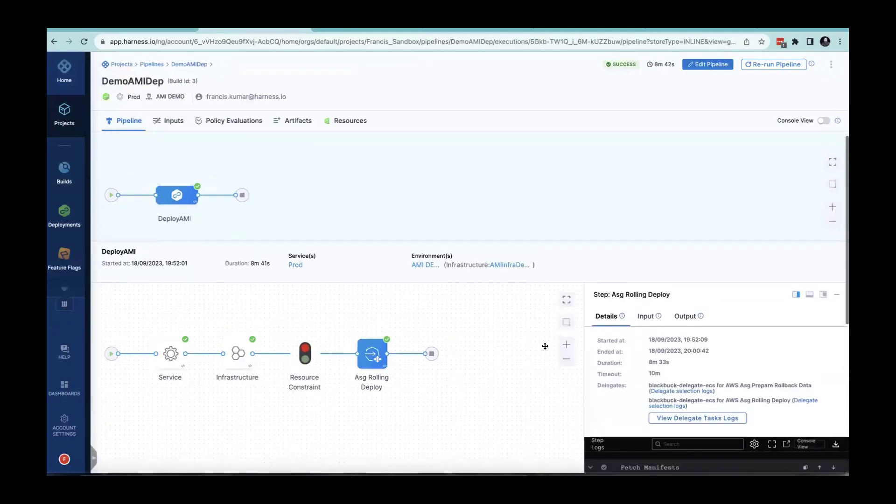
{"action": "left_click", "coordinate": [826, 121]}
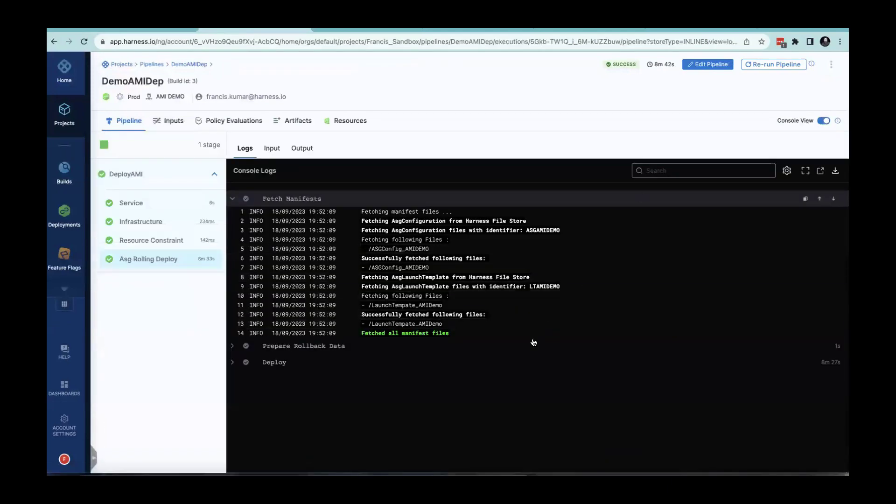
Step: Review the console logs of the execution's Service, Infrastructure and Resource Constraint steps
{"action": "left_click", "coordinate": [125, 221]}
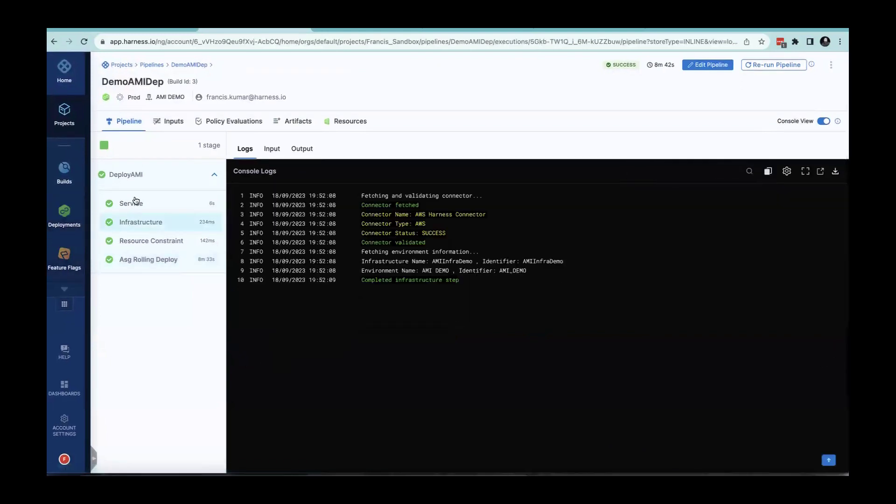
{"action": "left_click", "coordinate": [133, 203]}
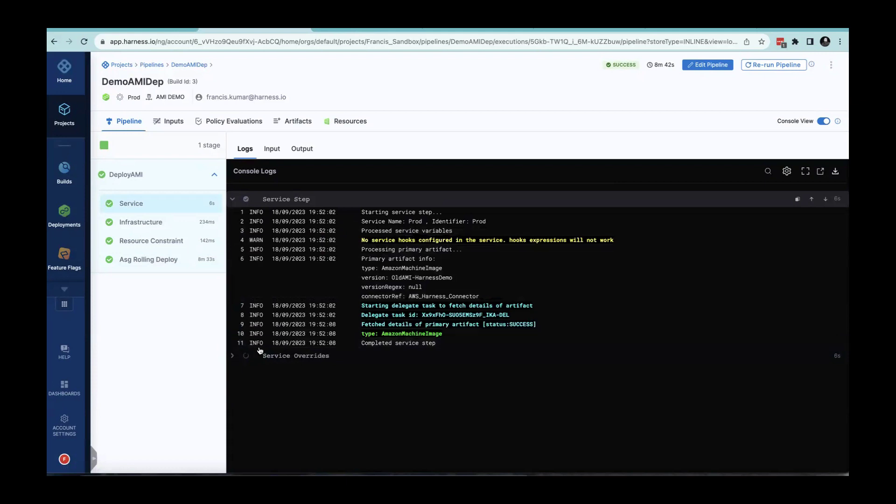
{"action": "scroll", "coordinate": [274, 337], "scroll_direction": "down", "scroll_amount": 1}
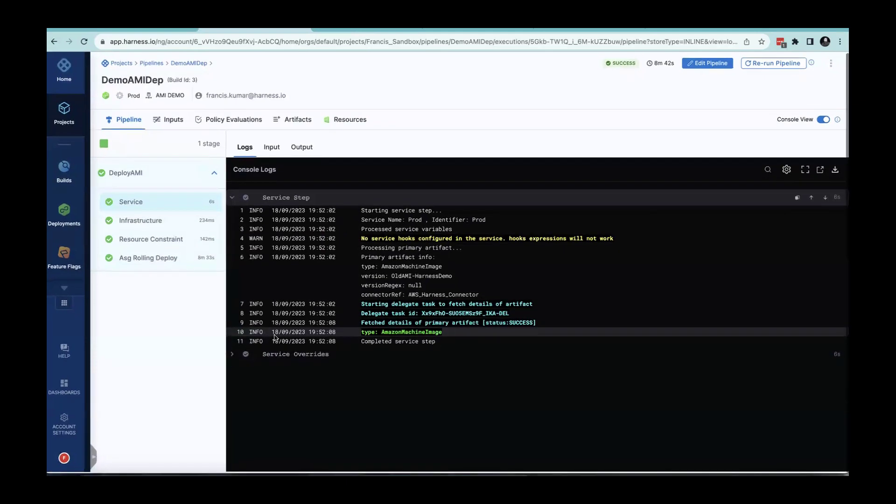
{"action": "left_click", "coordinate": [150, 223]}
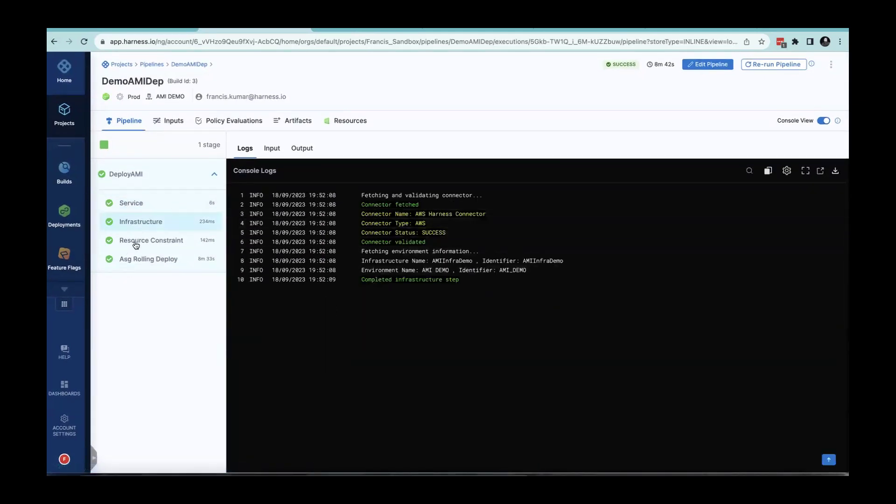
{"action": "left_click", "coordinate": [136, 242]}
Step: Examine the Asg Rolling Deploy logs, expanding the Prepare Rollback Data and Deploy sections
{"action": "left_click", "coordinate": [142, 260]}
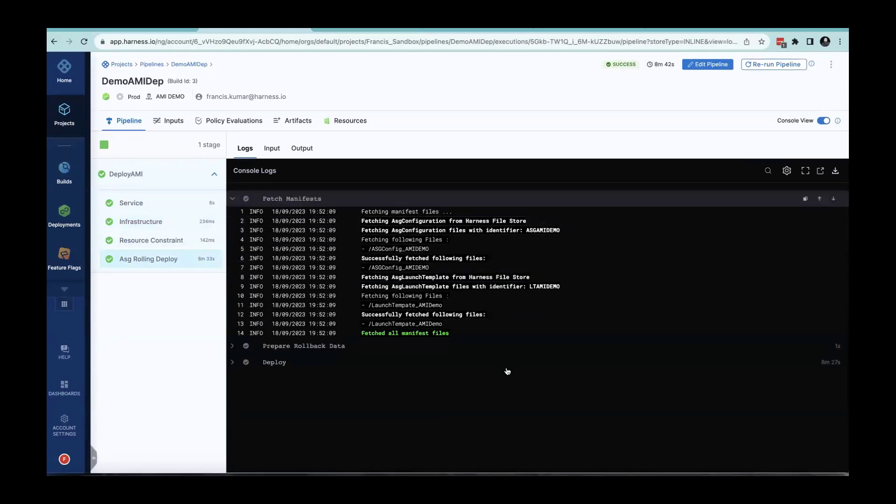
{"action": "left_click", "coordinate": [233, 346]}
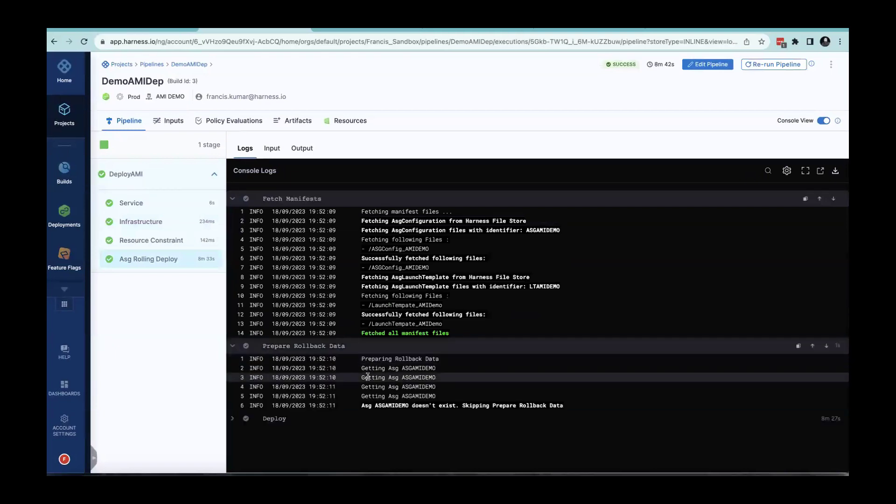
{"action": "left_click", "coordinate": [233, 418]}
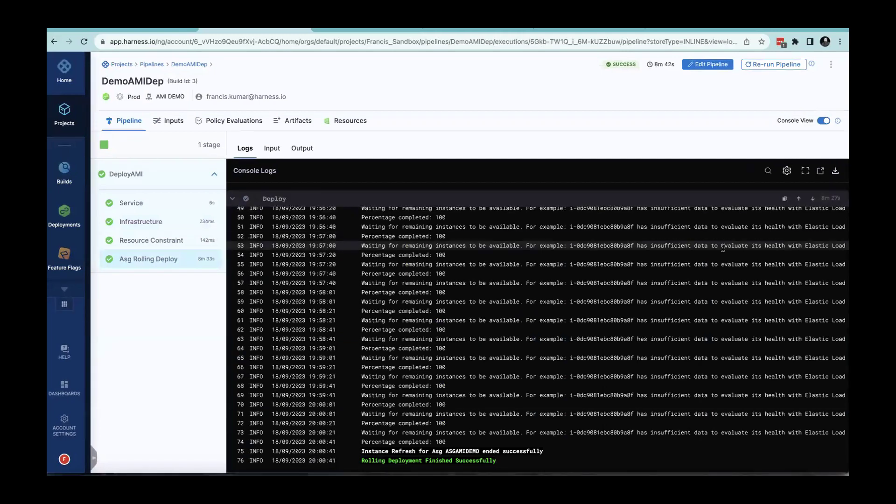
Step: Return to the project's pipeline list and open the DeployAMI stage of the DemoAMIDep - BG pipeline
{"action": "left_click", "coordinate": [154, 32]}
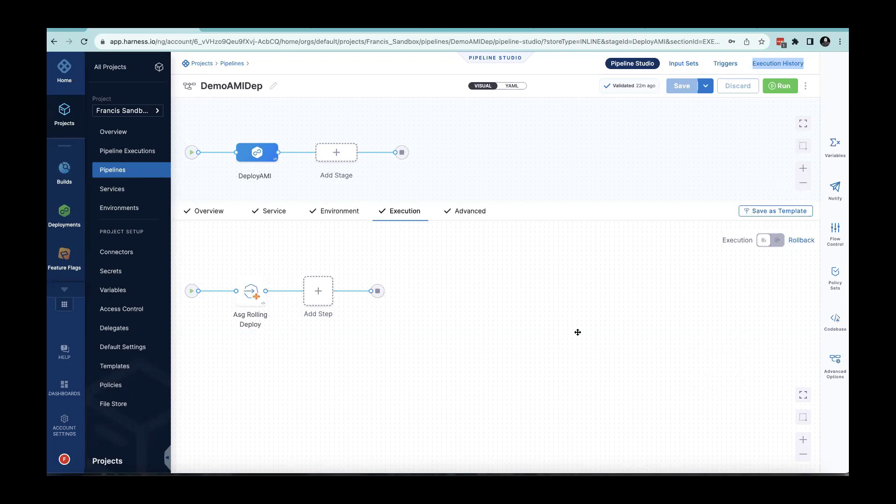
{"action": "left_click", "coordinate": [130, 174]}
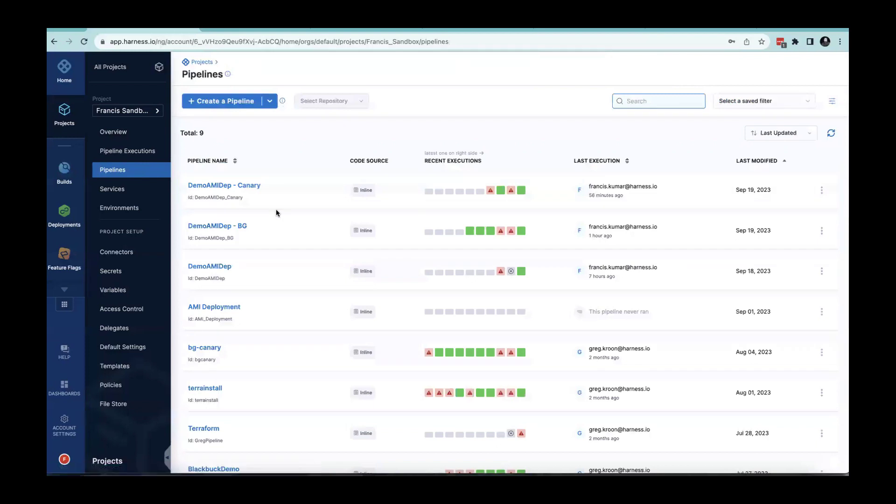
{"action": "left_click", "coordinate": [282, 231]}
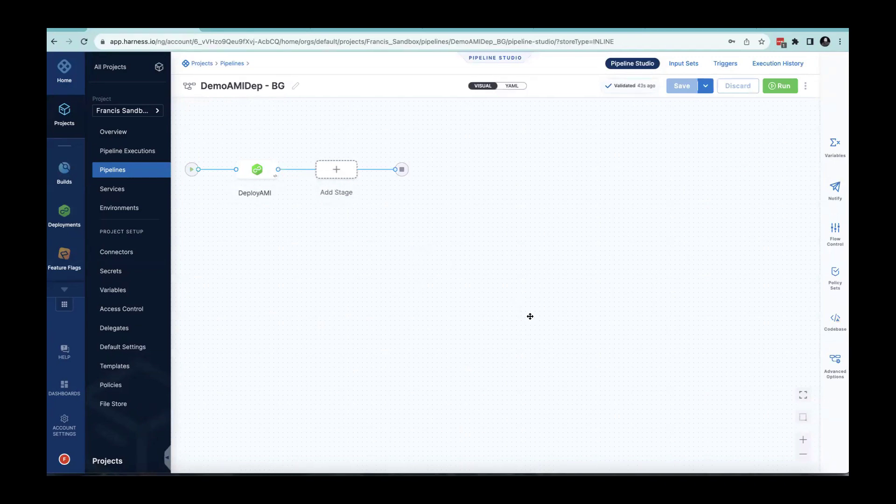
{"action": "left_click", "coordinate": [257, 176]}
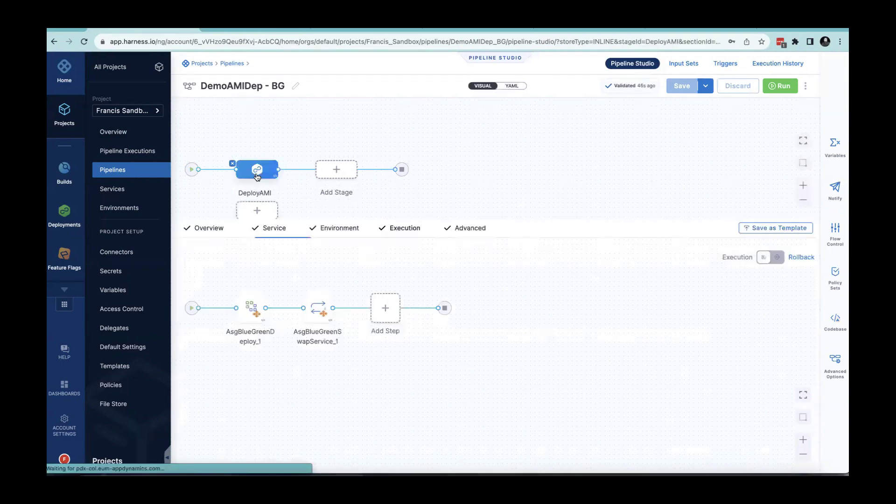
Step: Review the DeployAMI stage's overview, deployment type, service and environment settings in the blue-green pipeline
{"action": "left_click", "coordinate": [211, 229]}
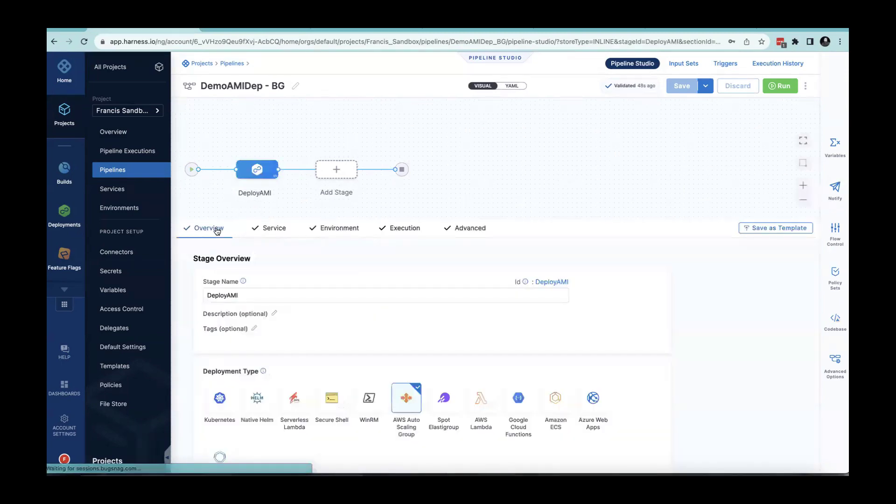
{"action": "scroll", "coordinate": [328, 320], "scroll_direction": "down", "scroll_amount": 2}
{"action": "scroll", "coordinate": [315, 297], "scroll_direction": "up", "scroll_amount": 2}
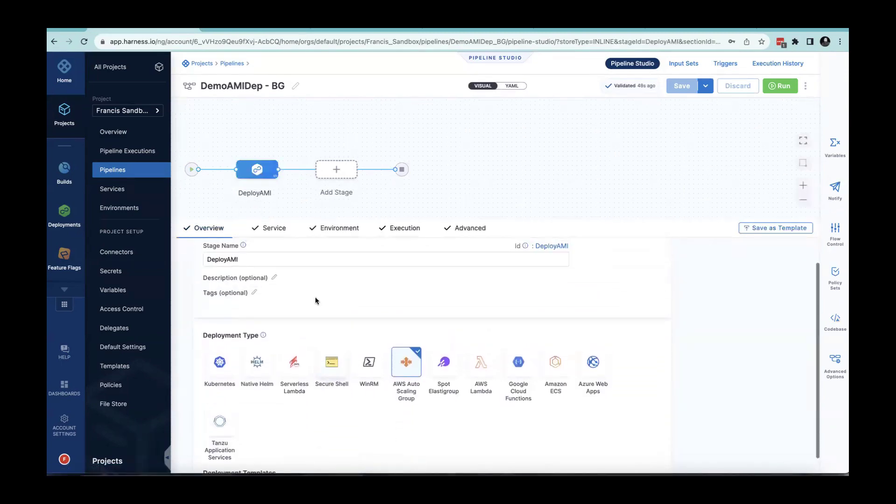
{"action": "left_click", "coordinate": [278, 228]}
{"action": "left_click", "coordinate": [331, 228]}
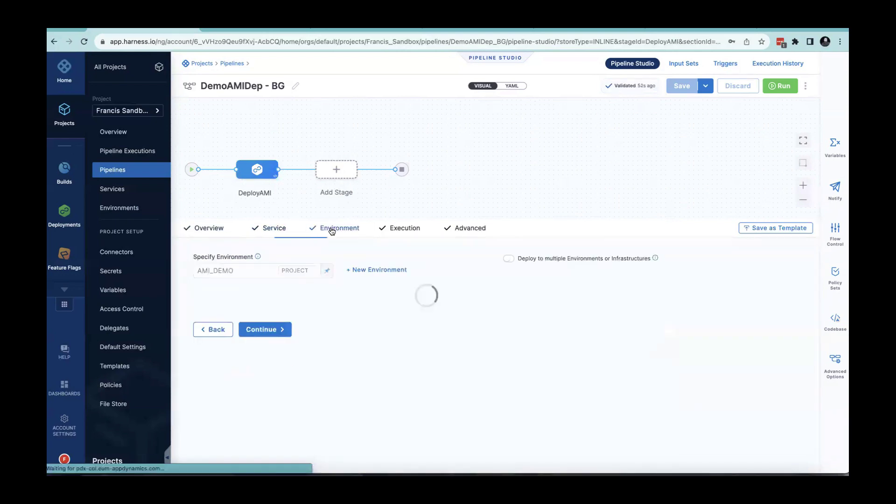
Step: Inspect the AsgBlueGreenDeploy_1 execution step's load balancer and listener parameters, and close it without changes
{"action": "left_click", "coordinate": [400, 228]}
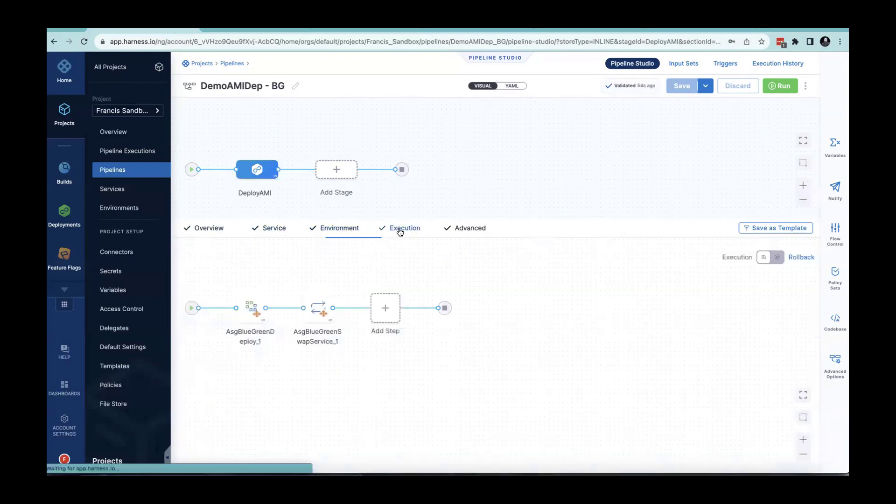
{"action": "left_click", "coordinate": [251, 308]}
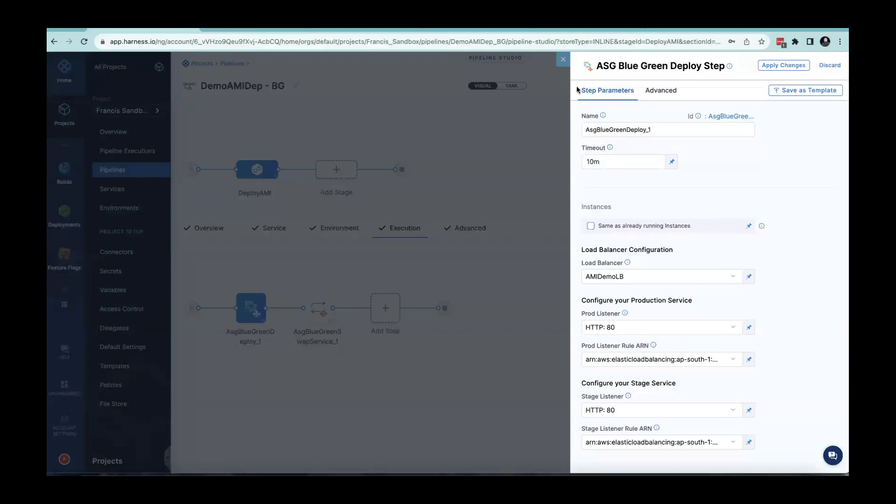
{"action": "left_click", "coordinate": [562, 59]}
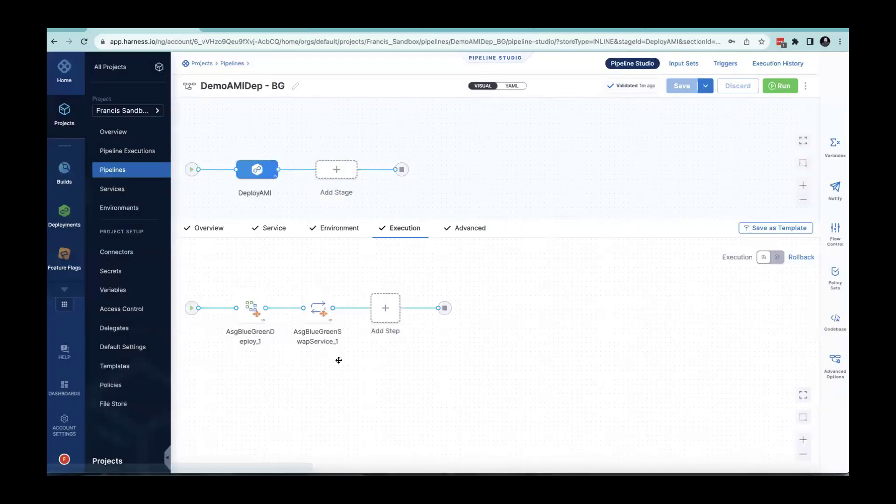
Step: Open the DemoAMIDep - BG execution history, expand execution 6 and open its details
{"action": "left_click", "coordinate": [767, 69]}
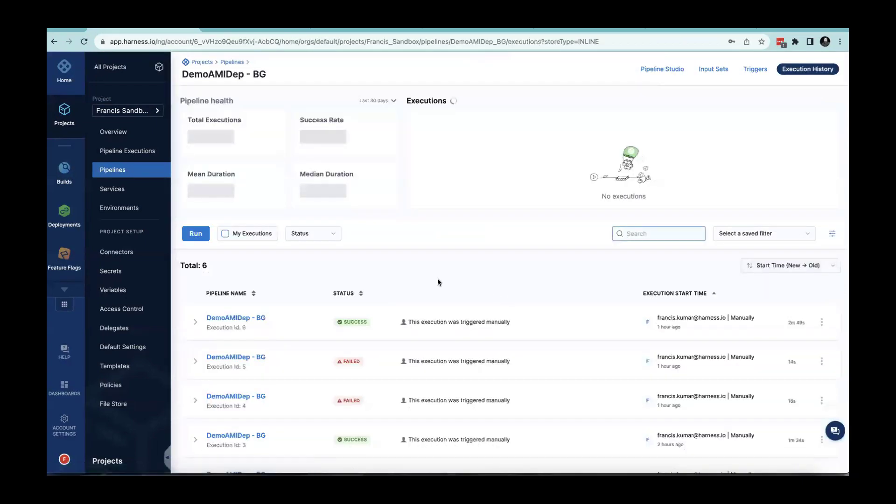
{"action": "scroll", "coordinate": [437, 278], "scroll_direction": "down", "scroll_amount": 1}
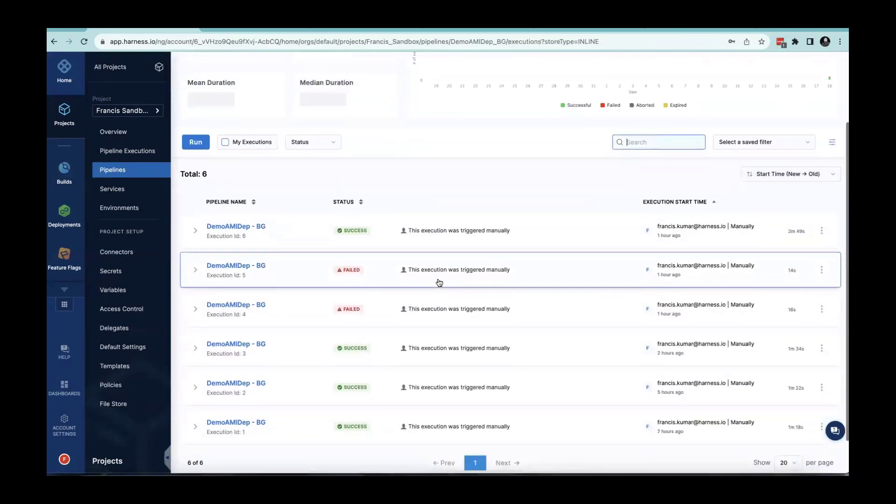
{"action": "left_click", "coordinate": [195, 232]}
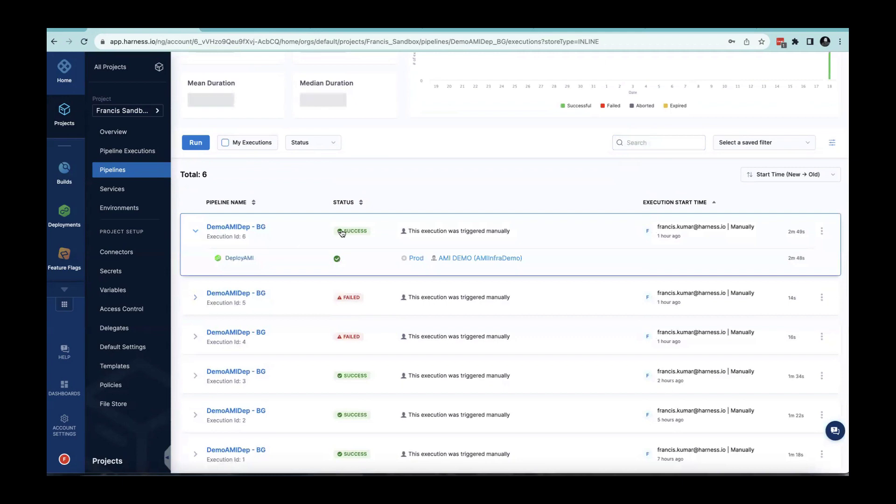
{"action": "left_click", "coordinate": [419, 225]}
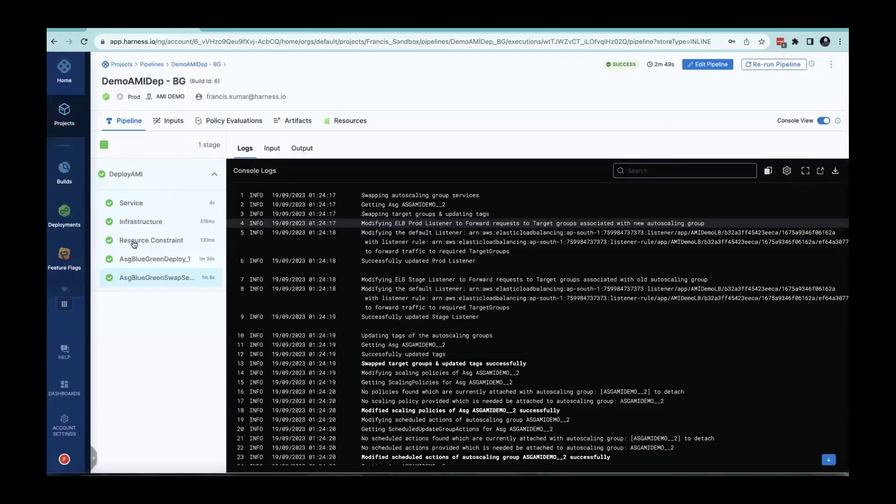
Step: Review the blue-green execution's Service, Infrastructure and AsgBlueGreenDeploy_1 logs, expanding the Deploy section
{"action": "left_click", "coordinate": [132, 208]}
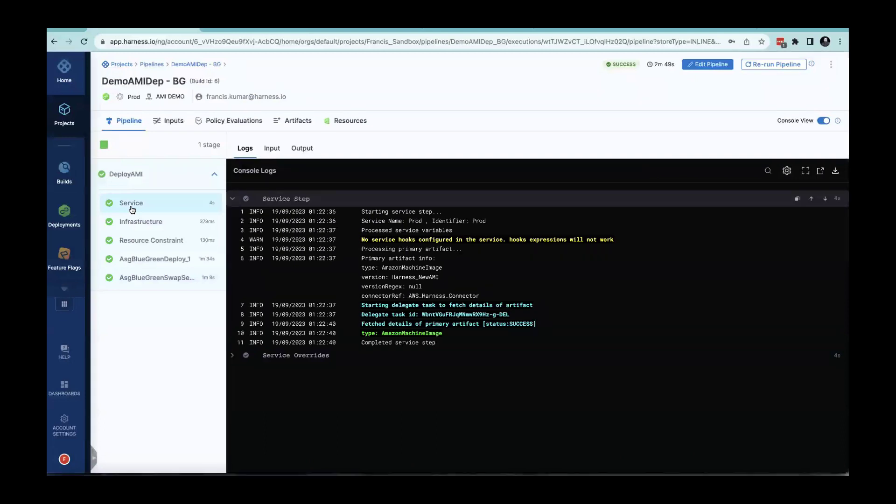
{"action": "left_click", "coordinate": [138, 224]}
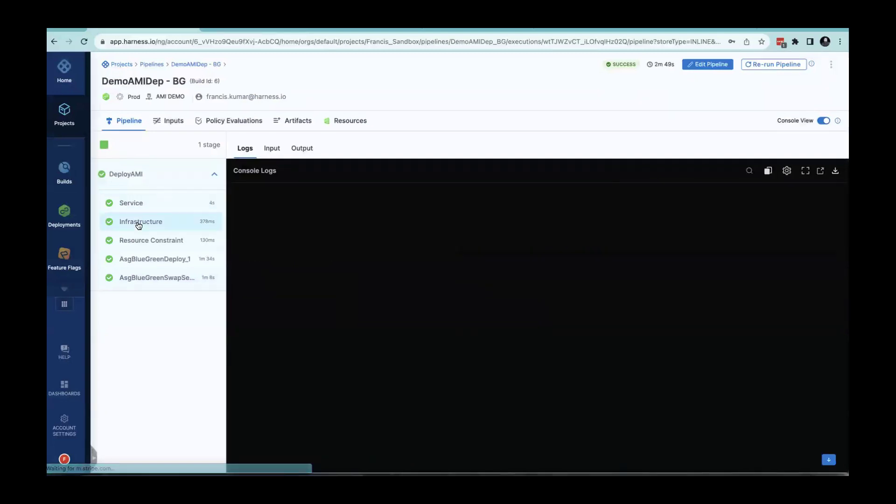
{"action": "left_click", "coordinate": [147, 259]}
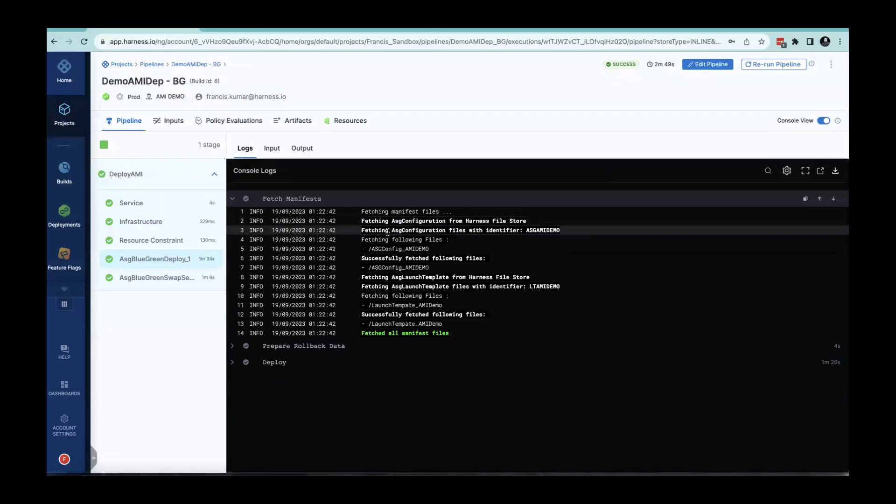
{"action": "left_click", "coordinate": [233, 363]}
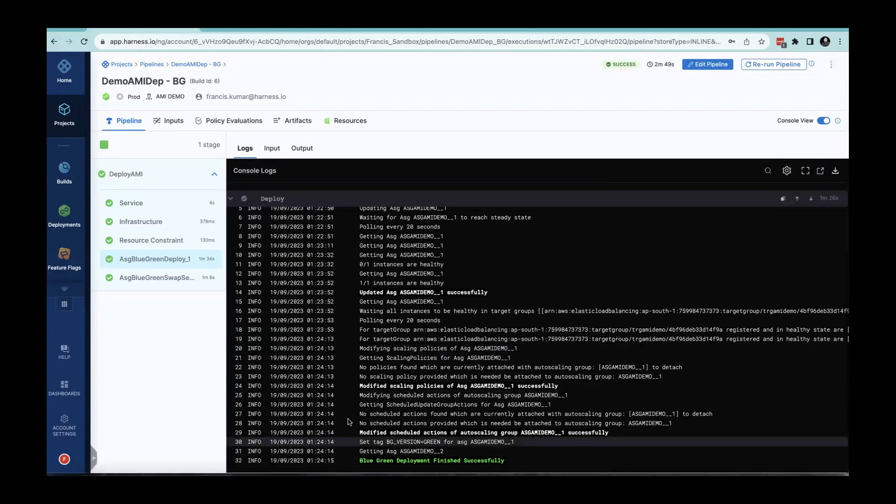
Step: Examine the blue-green swap service step's logs for the listener, target group and tag updates
{"action": "left_click", "coordinate": [156, 279]}
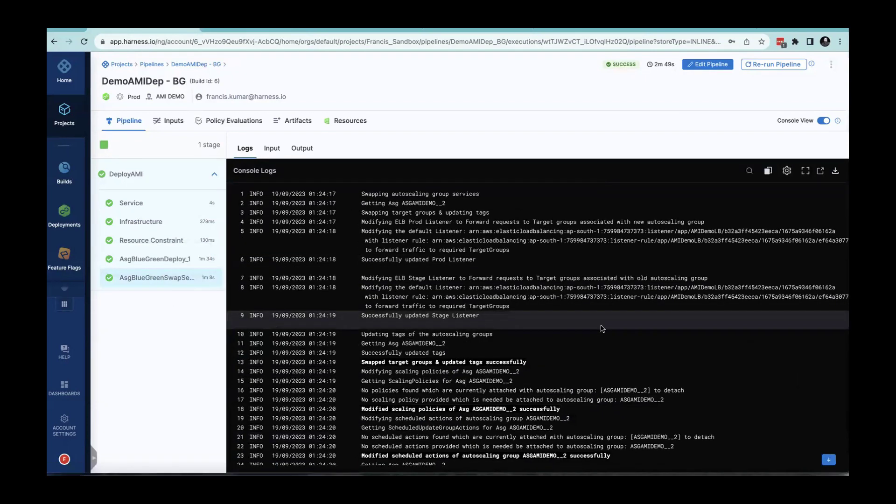
{"action": "scroll", "coordinate": [601, 328], "scroll_direction": "down", "scroll_amount": 1}
{"action": "scroll", "coordinate": [600, 327], "scroll_direction": "up", "scroll_amount": 1}
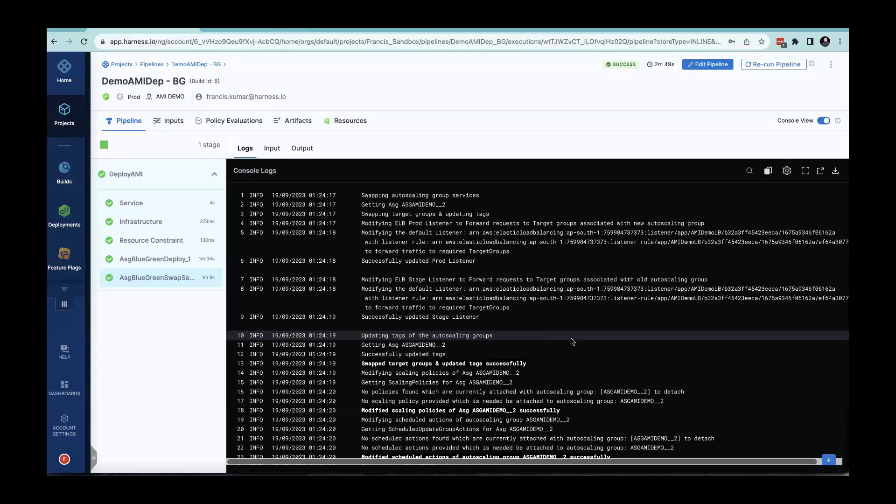
Step: Review the rest of the blue-green swap service log, covering the scaling policy, scheduled action and Auto Scaling group updates
{"action": "scroll", "coordinate": [539, 383], "scroll_direction": "down", "scroll_amount": 5}
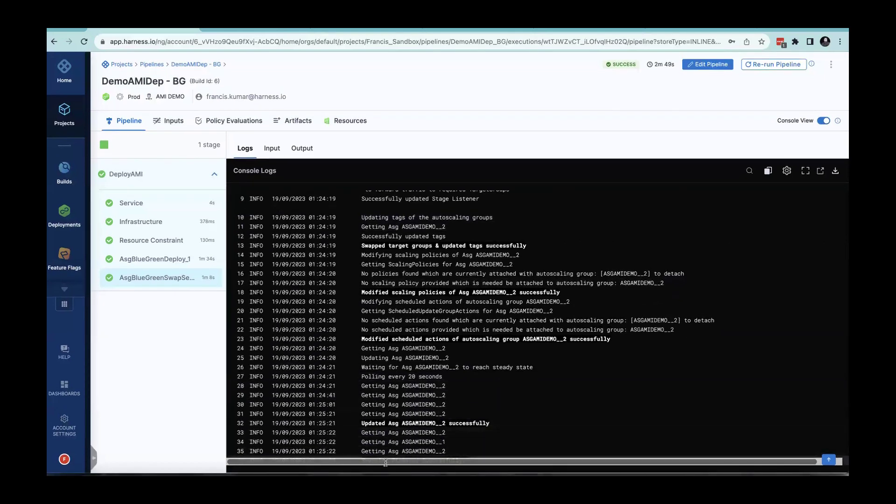
{"action": "left_click_drag", "start_coordinate": [364, 460], "coordinate": [382, 458]}
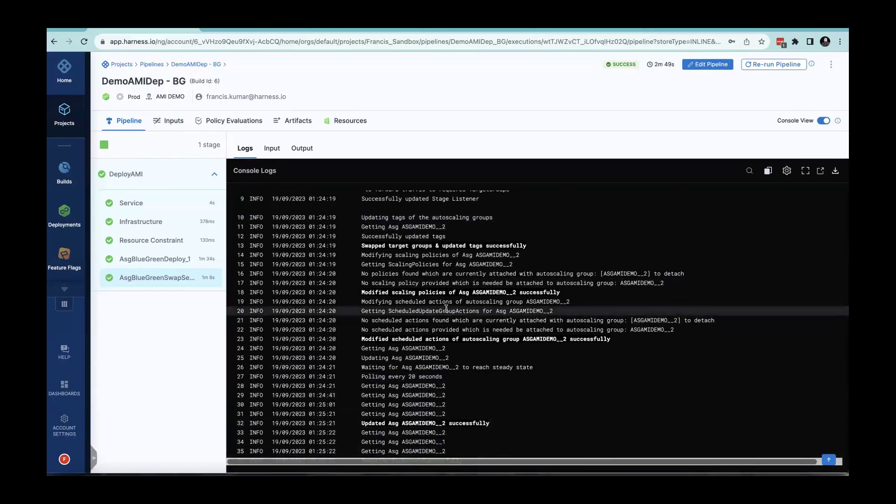
{"action": "scroll", "coordinate": [446, 308], "scroll_direction": "up", "scroll_amount": 5}
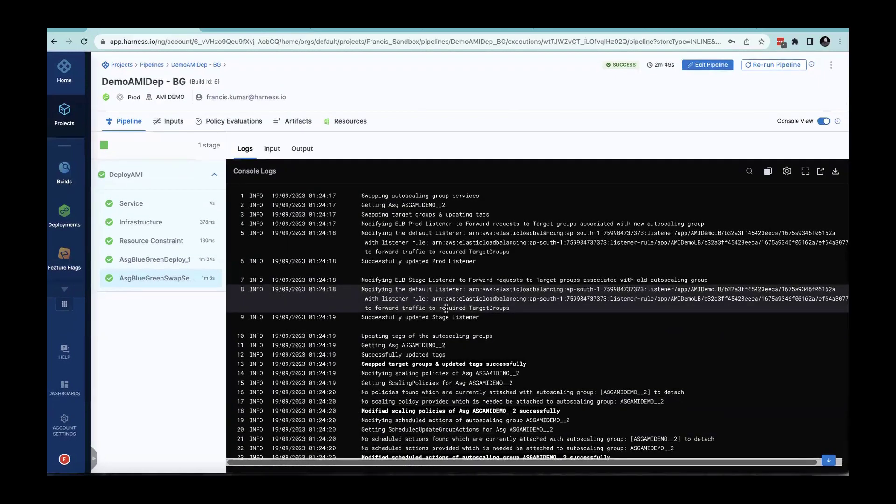
Step: Open the blue-green pipeline's DeployAMI stage for editing, view the AWS Auto Scaling Group steps in the Step Library, and close it without adding any
{"action": "left_click", "coordinate": [710, 66]}
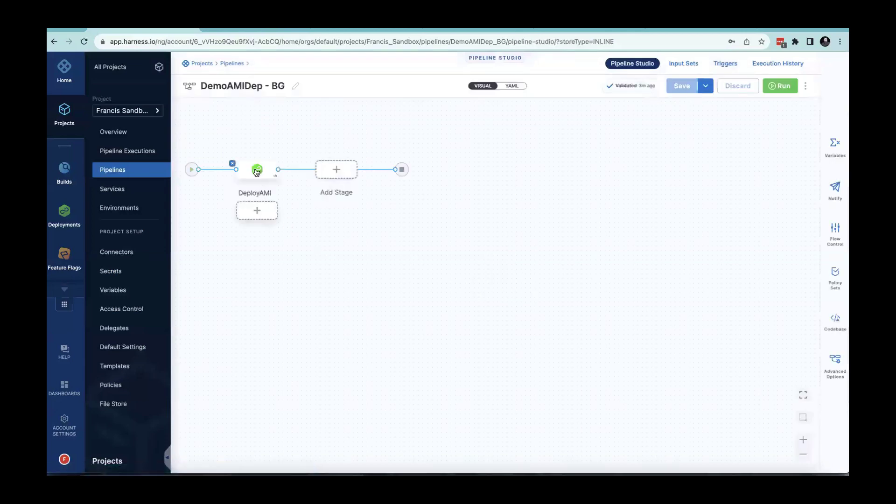
{"action": "left_click", "coordinate": [256, 172]}
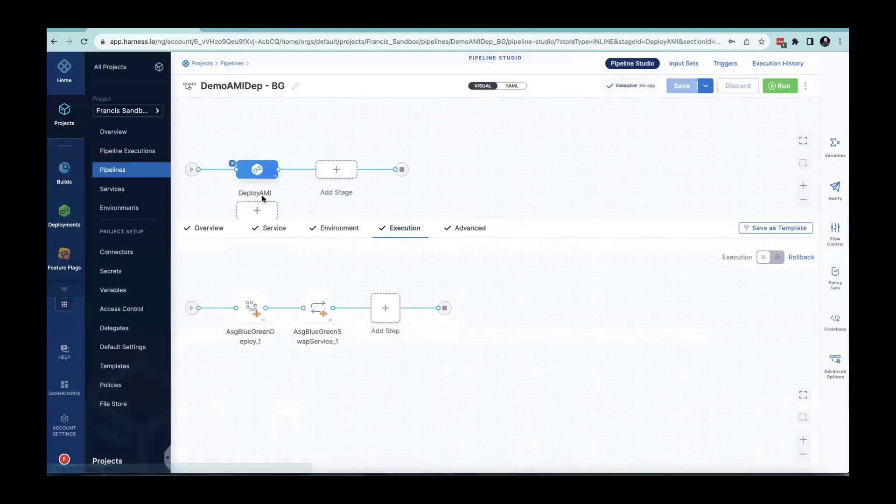
{"action": "left_click", "coordinate": [385, 313]}
{"action": "left_click", "coordinate": [424, 288]}
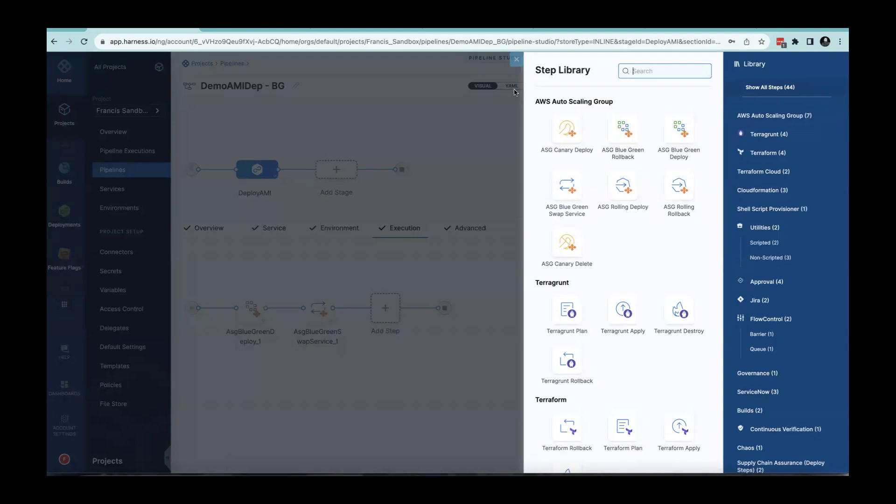
{"action": "left_click", "coordinate": [517, 61]}
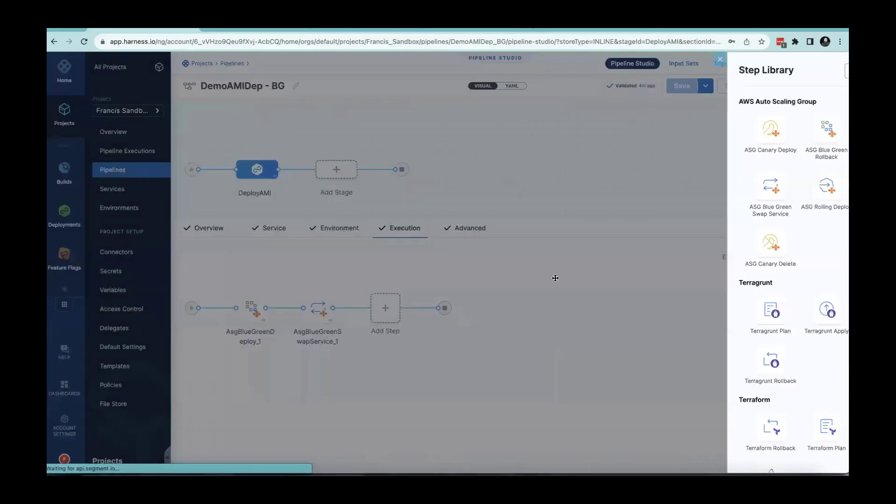
Step: Open the DemoAMIDep - Canary pipeline and display its DeployAMI stage's execution steps
{"action": "left_click", "coordinate": [262, 130]}
{"action": "left_click", "coordinate": [124, 174]}
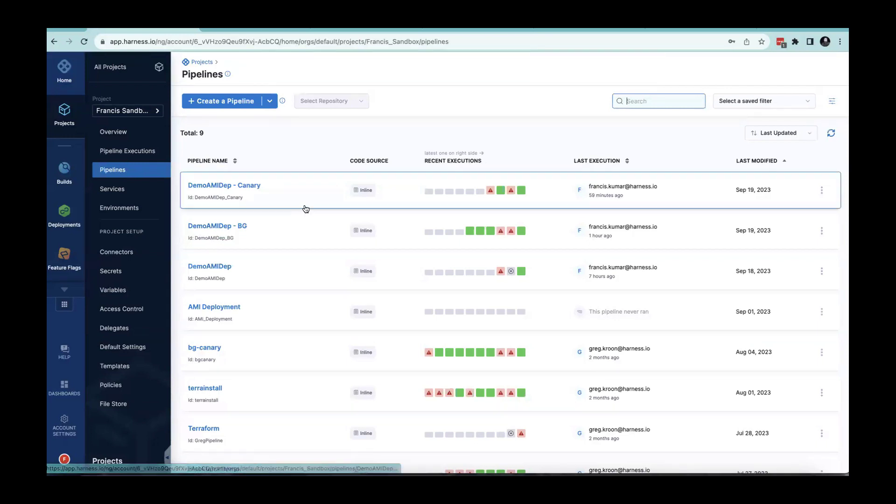
{"action": "left_click", "coordinate": [306, 191]}
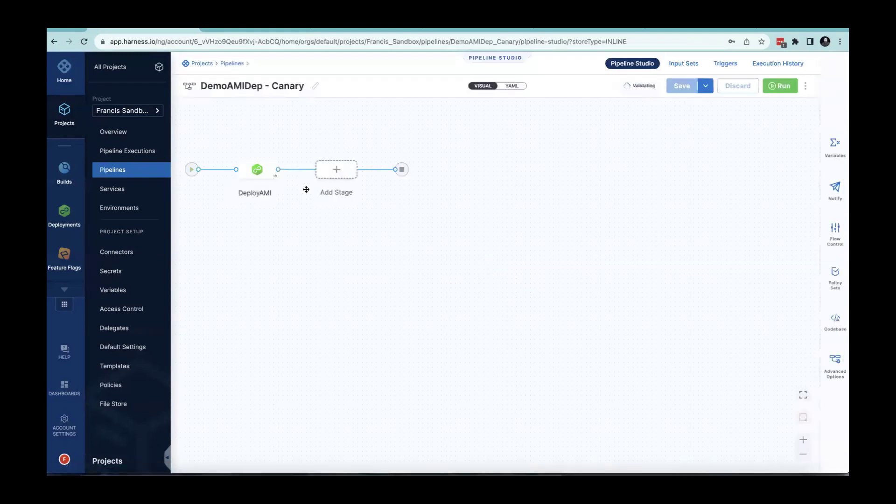
{"action": "left_click", "coordinate": [260, 173]}
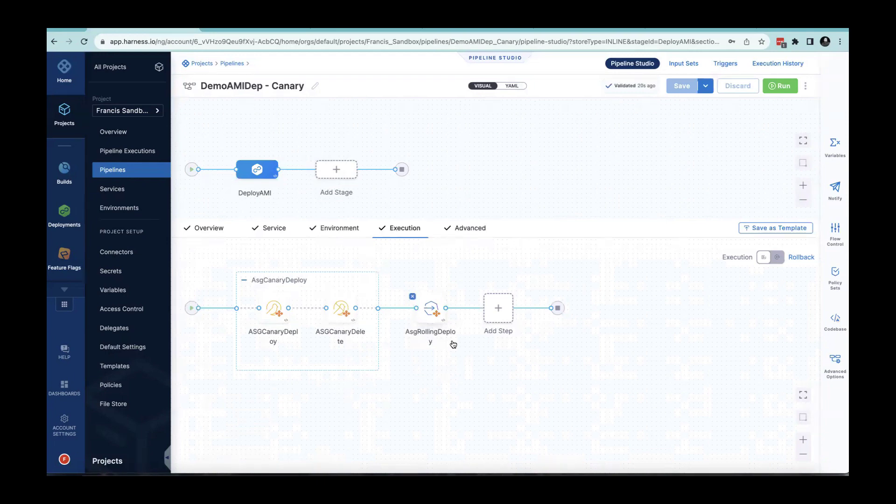
Step: Inspect the parameters of the ASGCanaryDeploy, ASGCanaryDelete and AsgRollingDeploy steps, closing each without changes
{"action": "left_click", "coordinate": [270, 310]}
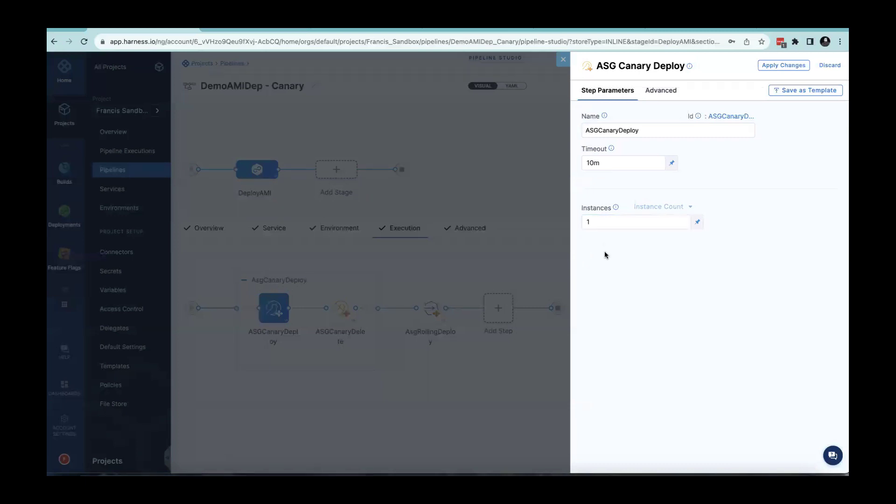
{"action": "left_click", "coordinate": [563, 60]}
{"action": "left_click", "coordinate": [341, 316]}
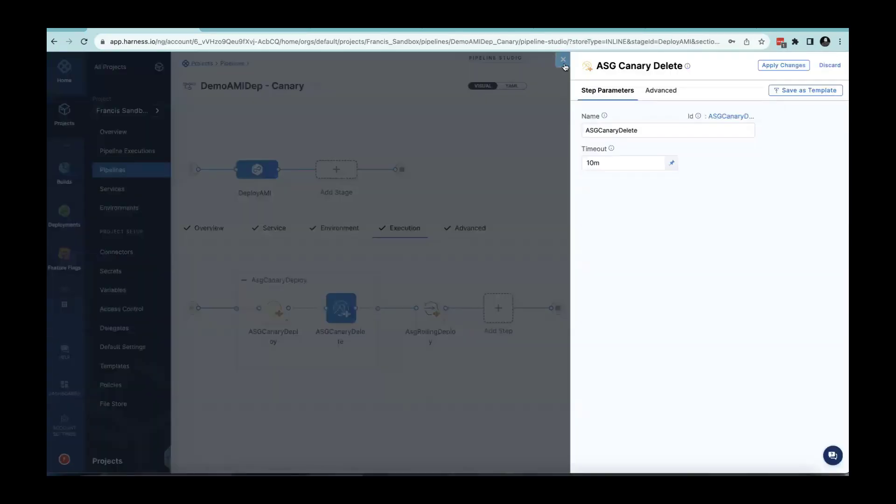
{"action": "left_click", "coordinate": [563, 64]}
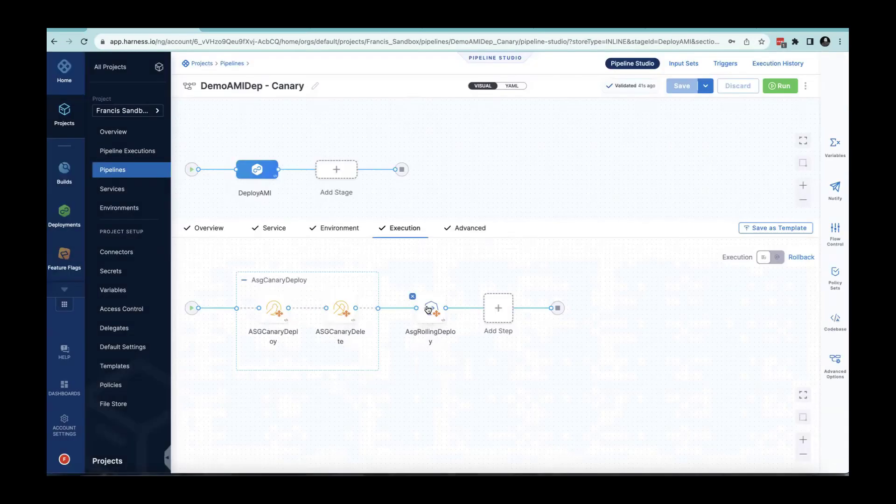
{"action": "left_click", "coordinate": [428, 309]}
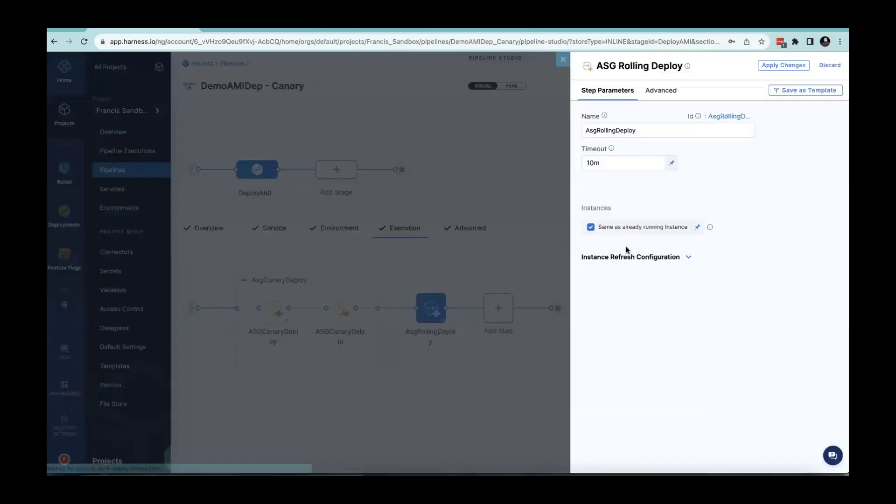
{"action": "left_click", "coordinate": [563, 60]}
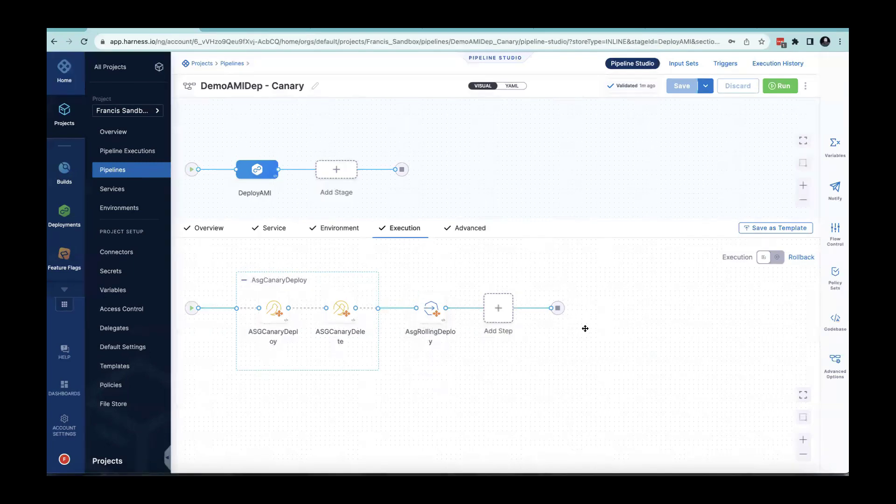
Step: Open execution 4 from the canary pipeline's execution history and examine the ASGCanaryDeploy step's Deploy log, highlighting the ASGAMIDEMO__Canary group name
{"action": "left_click", "coordinate": [767, 67]}
{"action": "left_click", "coordinate": [280, 326]}
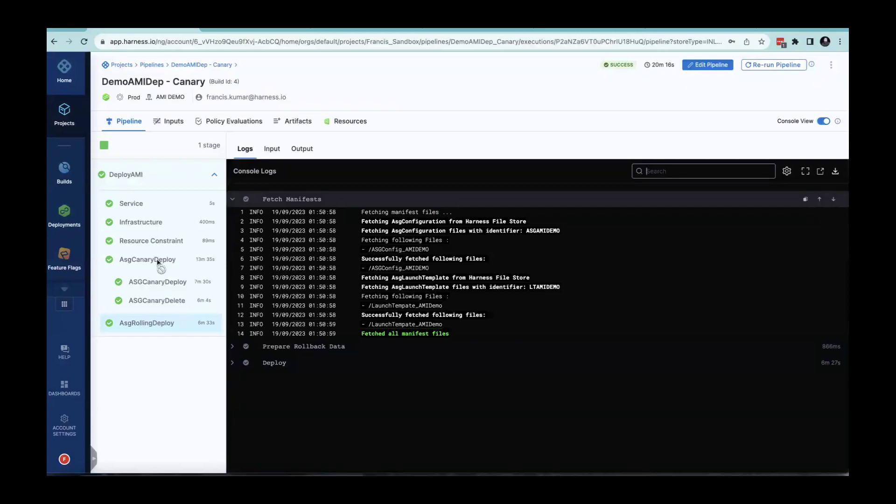
{"action": "left_click", "coordinate": [156, 285]}
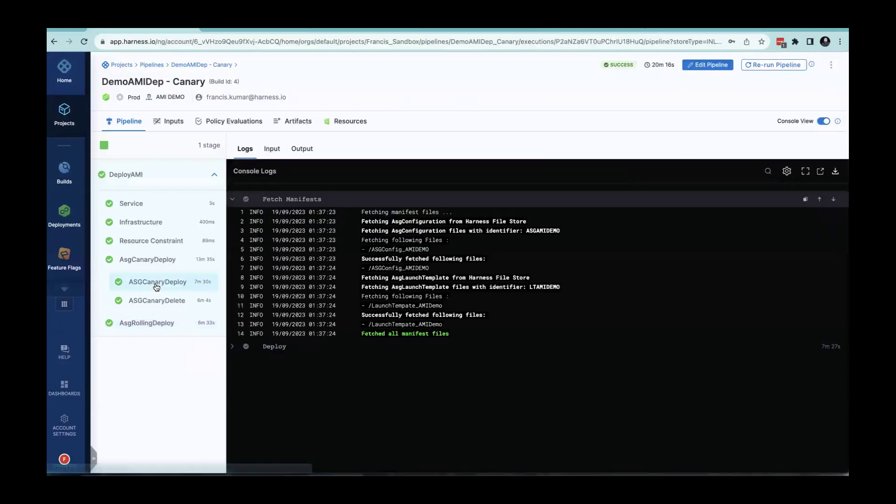
{"action": "left_click", "coordinate": [237, 348]}
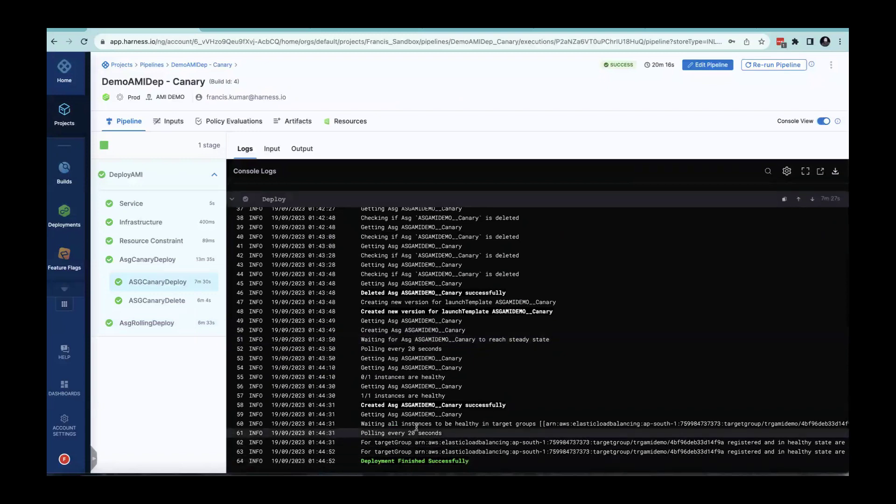
{"action": "left_click_drag", "start_coordinate": [401, 414], "coordinate": [465, 416]}
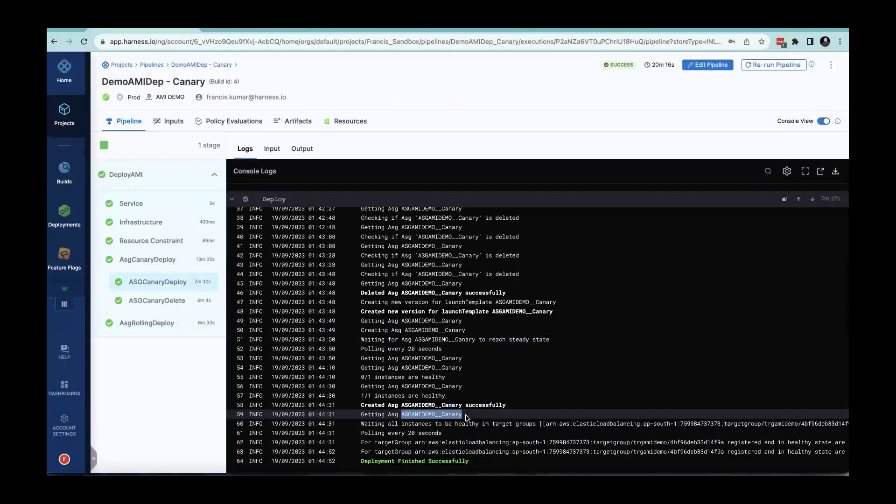
Step: Review the ASGCanaryDelete log through its end and the Deploy section of the AsgRollingDeploy log
{"action": "left_click", "coordinate": [153, 302]}
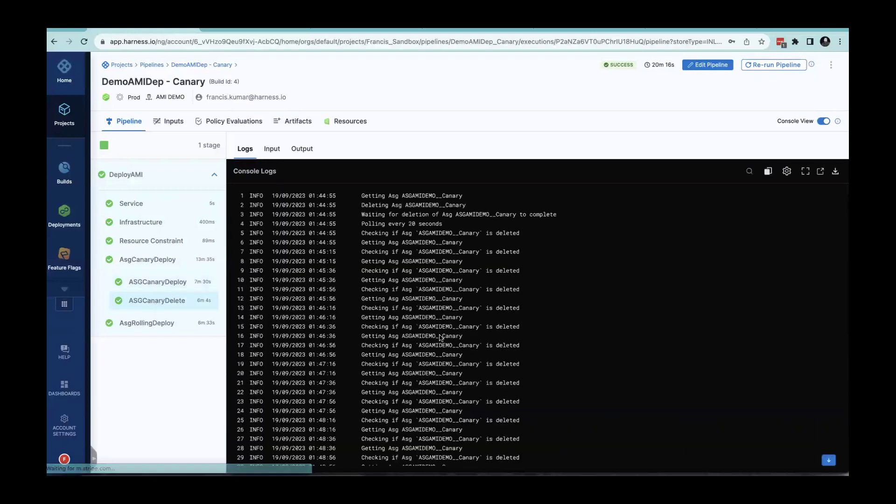
{"action": "scroll", "coordinate": [420, 350], "scroll_direction": "down", "scroll_amount": 5}
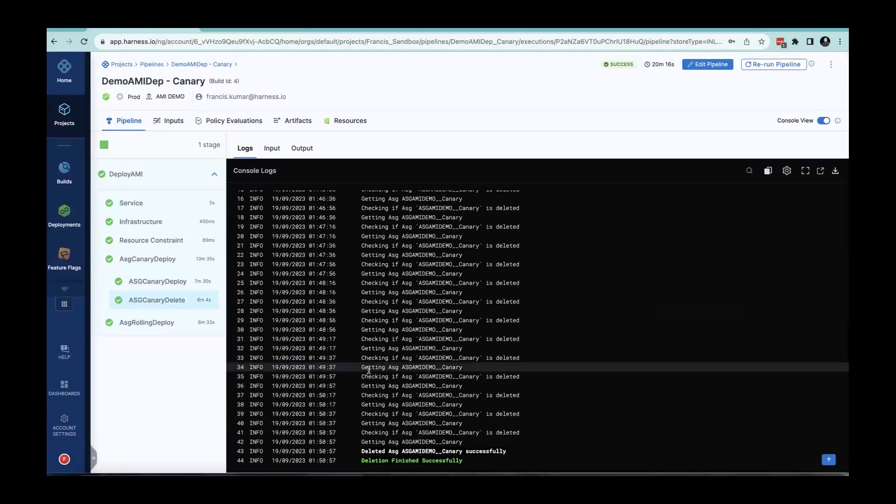
{"action": "left_click", "coordinate": [143, 326]}
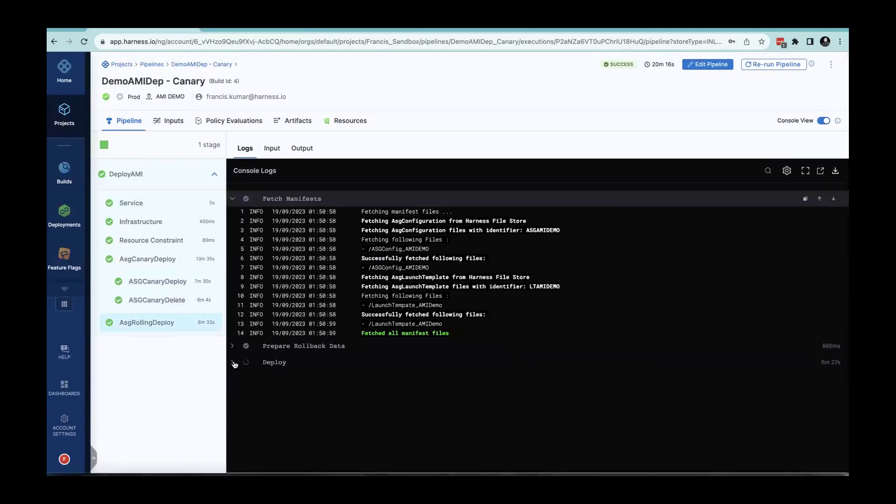
{"action": "left_click", "coordinate": [233, 363]}
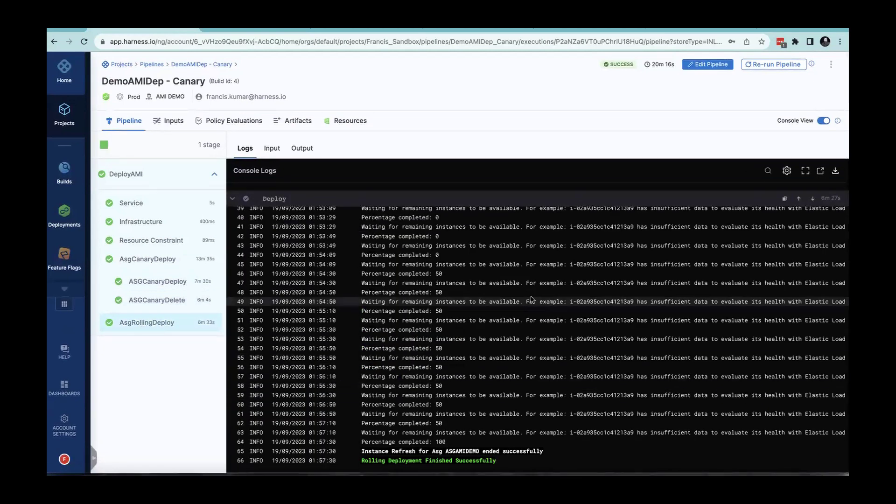